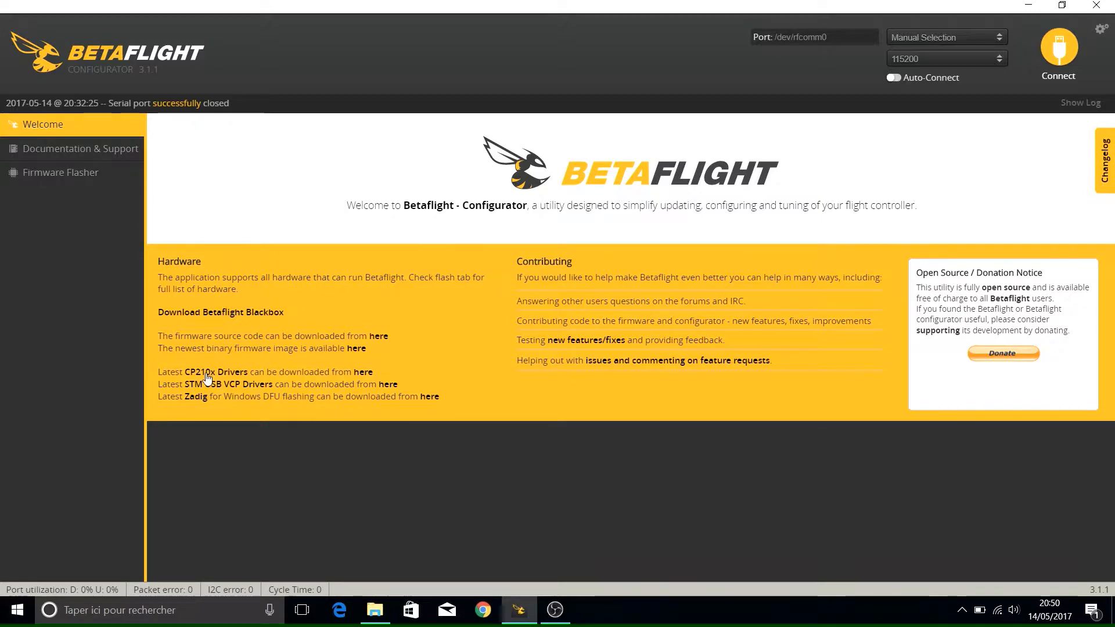
Step: Try to run the CP210xVCPInstaller_x64 driver installer from the compressed CP210x_Windows_Drivers_with_Serial_Enumeration folder
click(377, 620)
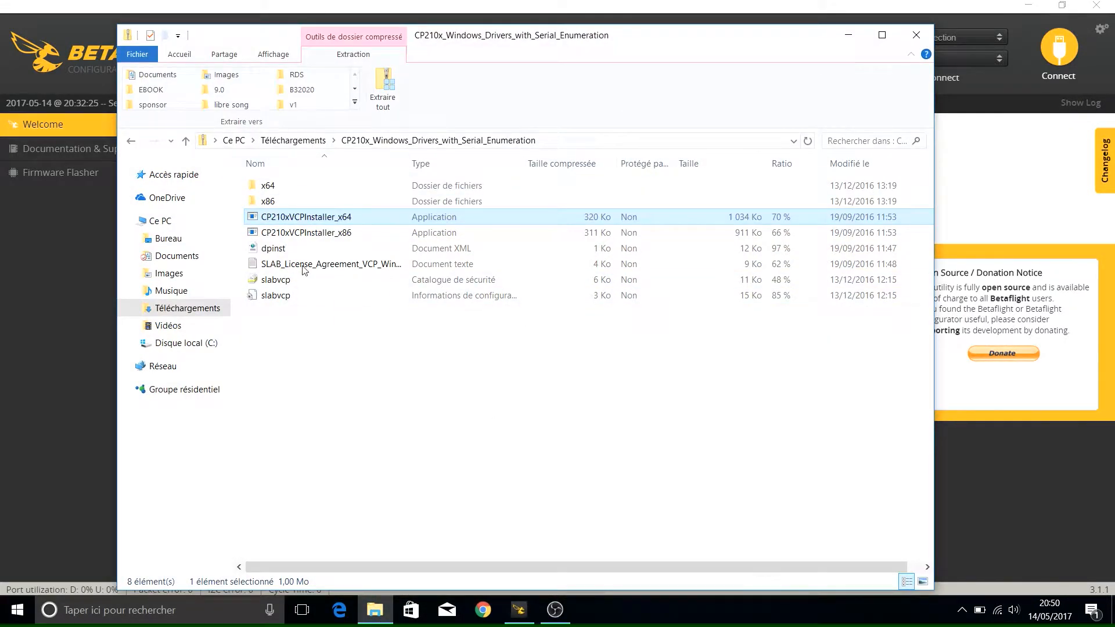
double_click(301, 217)
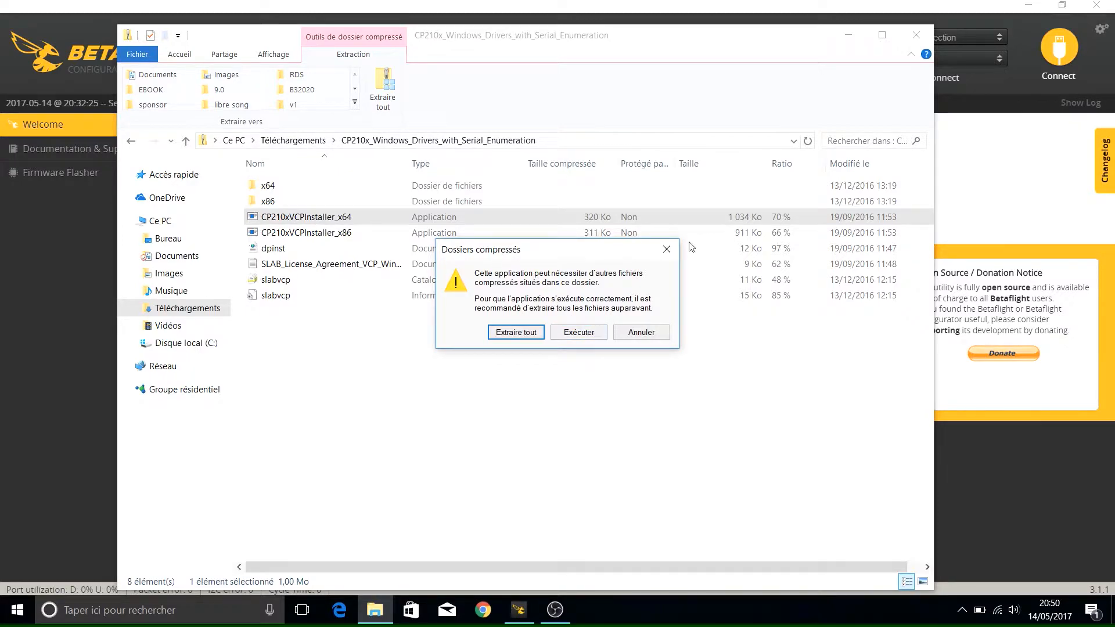
click(666, 249)
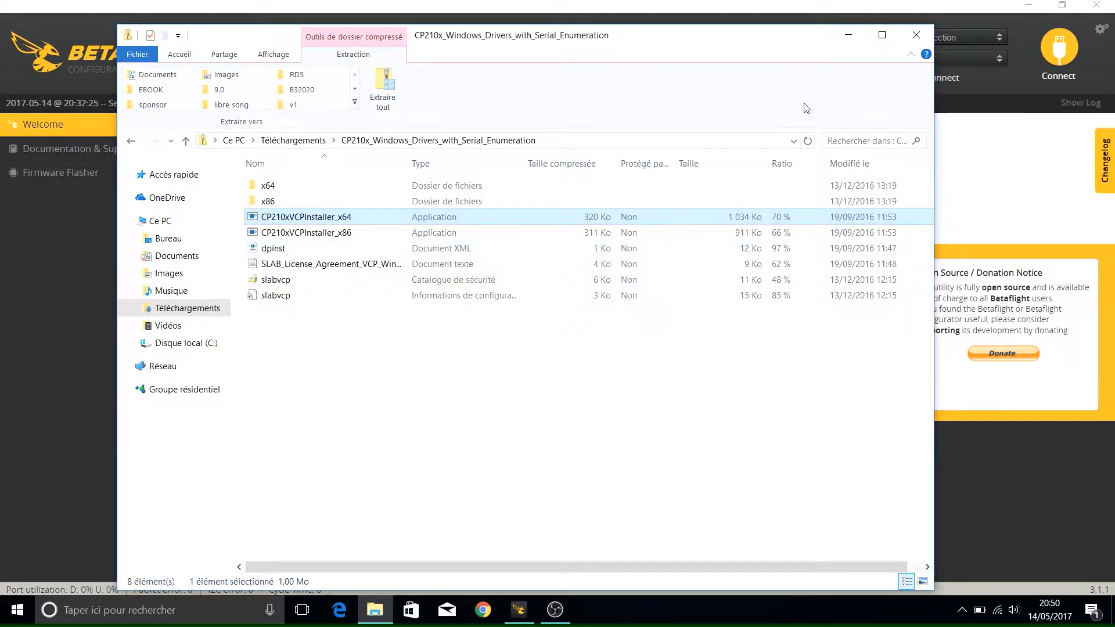
click(855, 37)
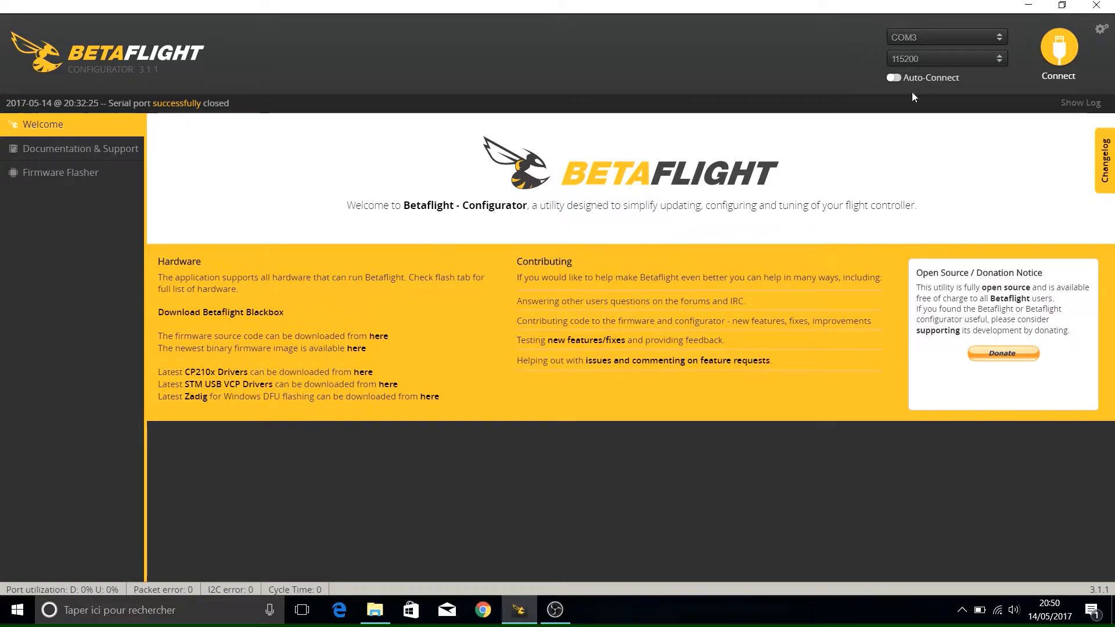
Step: Connect to the flight controller on COM3 at 115200 baud and show its serial port settings
click(1047, 61)
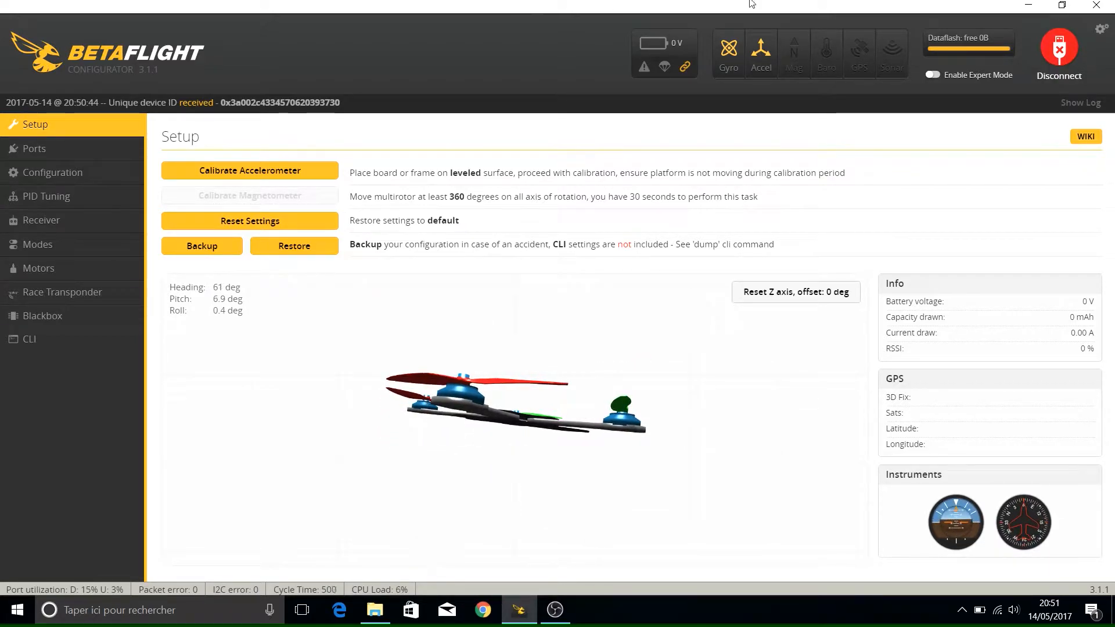
click(57, 153)
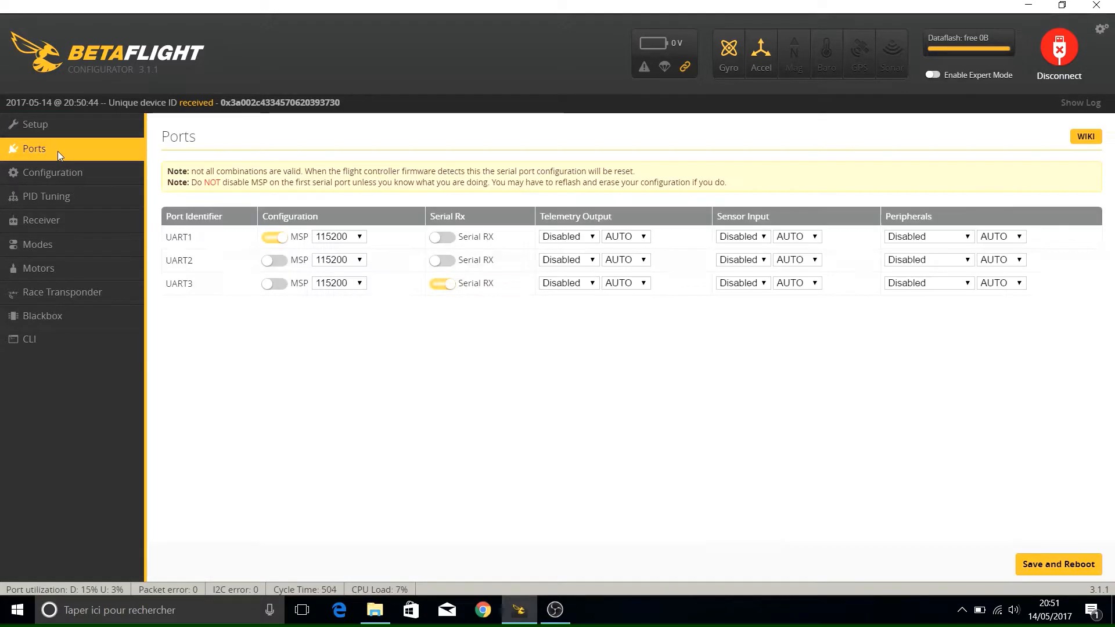
Step: Examine the mixer, ESC/motor features and board alignment in the flight controller's configuration, including the Yaw Degrees value
click(43, 177)
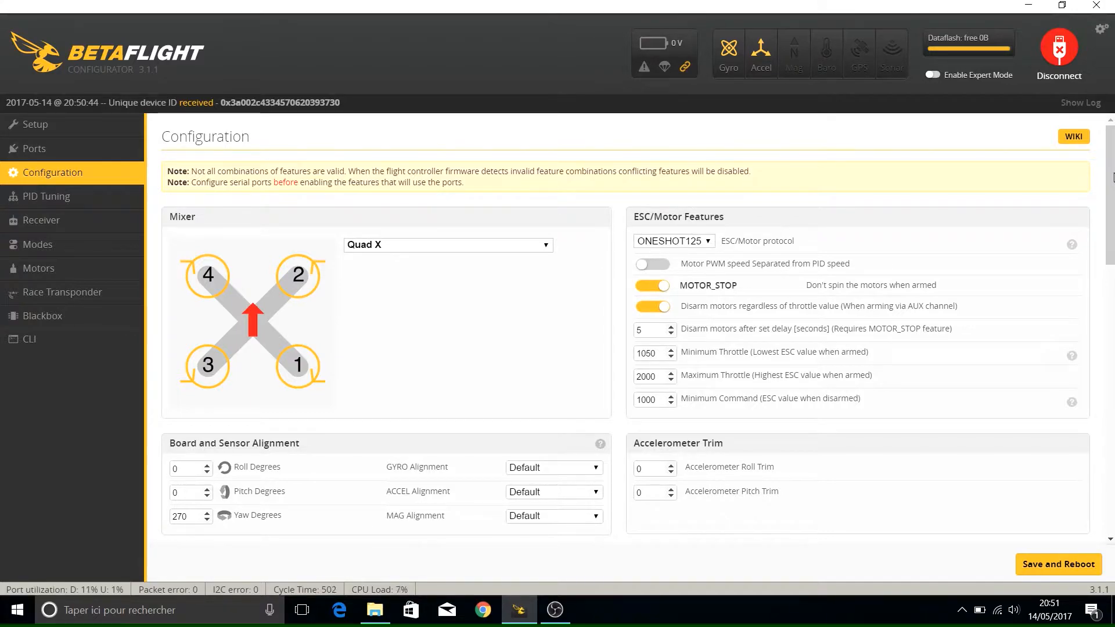
scroll(1109, 200, down, 2)
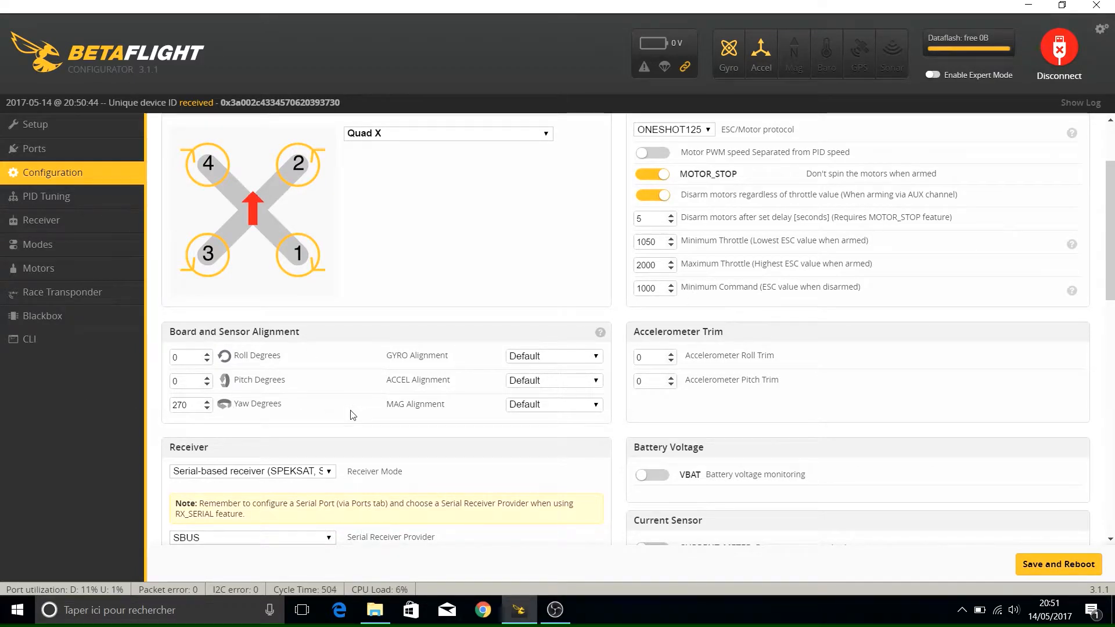
click(180, 404)
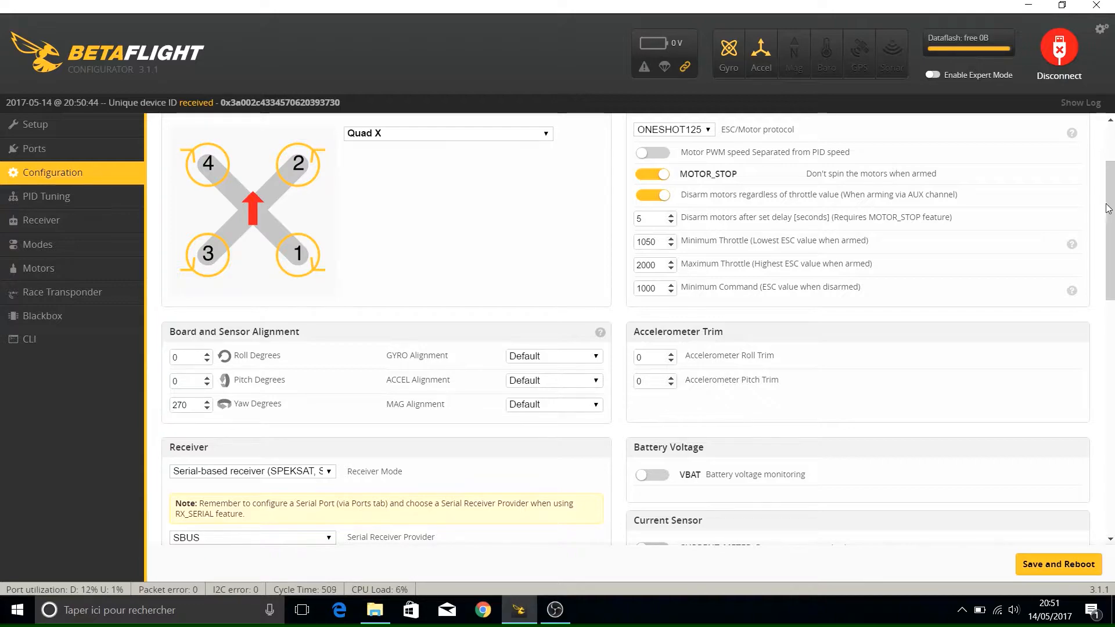
drag(1107, 209, 1112, 172)
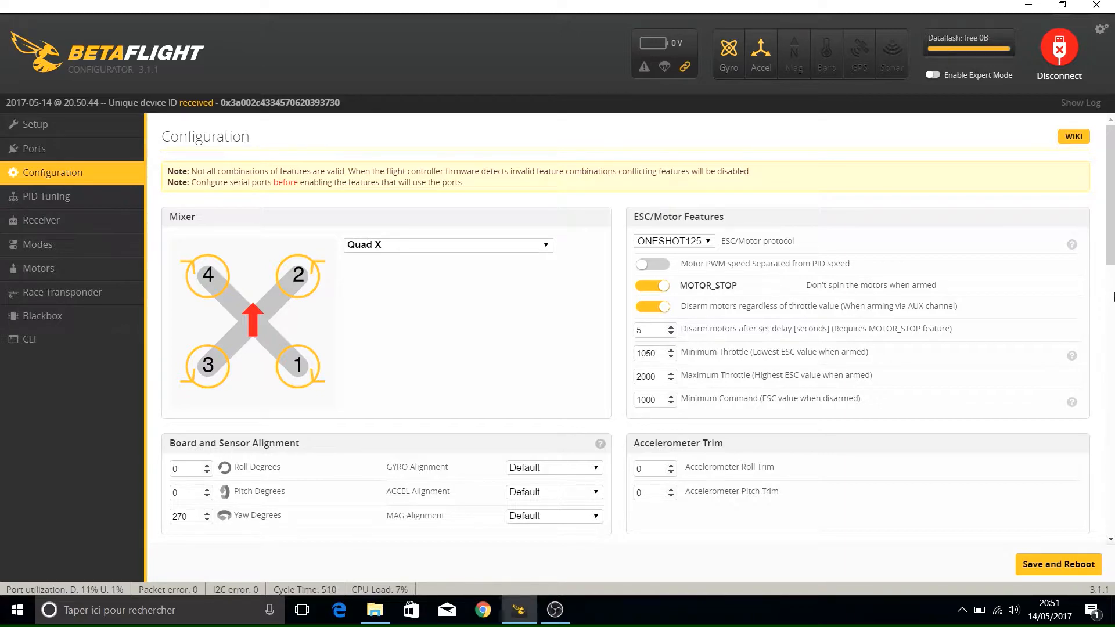
Step: Select Serial-based receiver (SPEKSAT, SBUS, SUMD) as the receiver mode and review the system configuration and other features
scroll(1106, 540, down, 6)
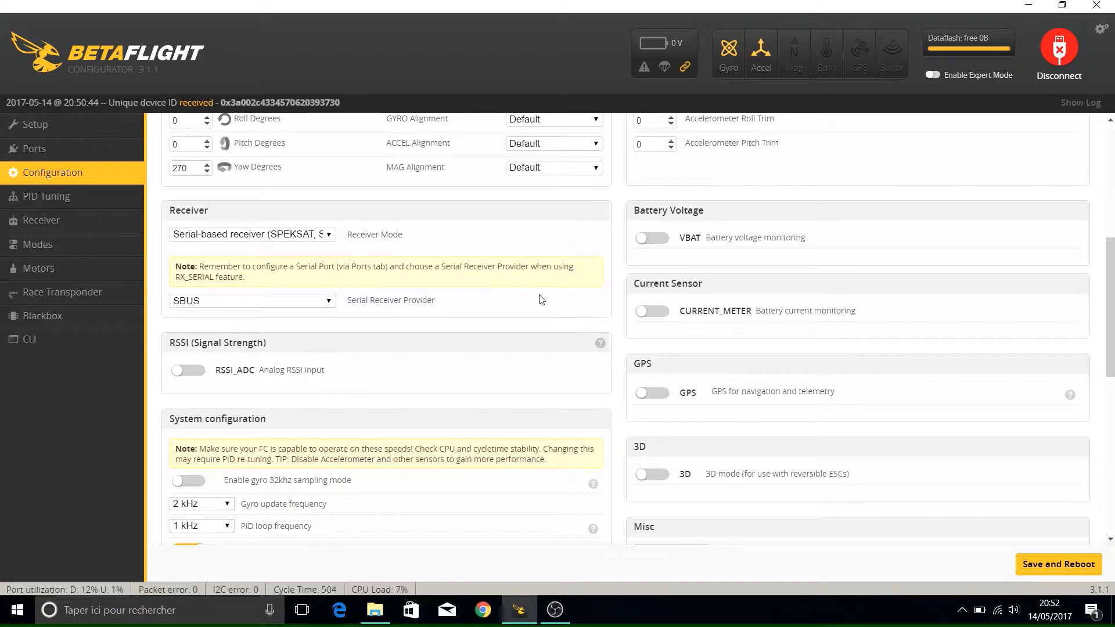
click(329, 237)
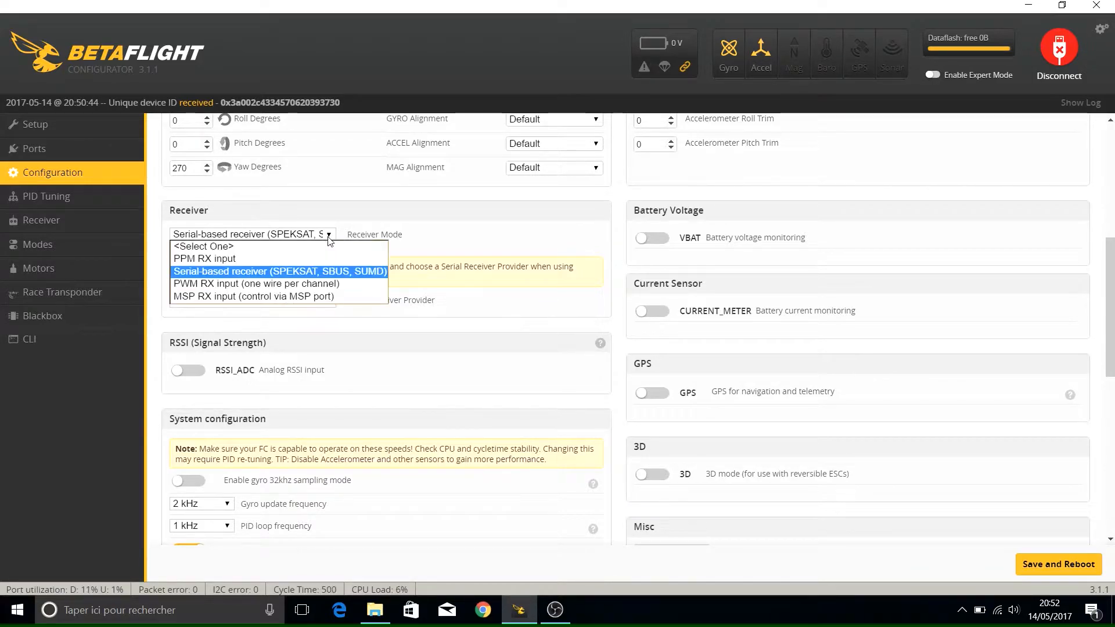
click(362, 273)
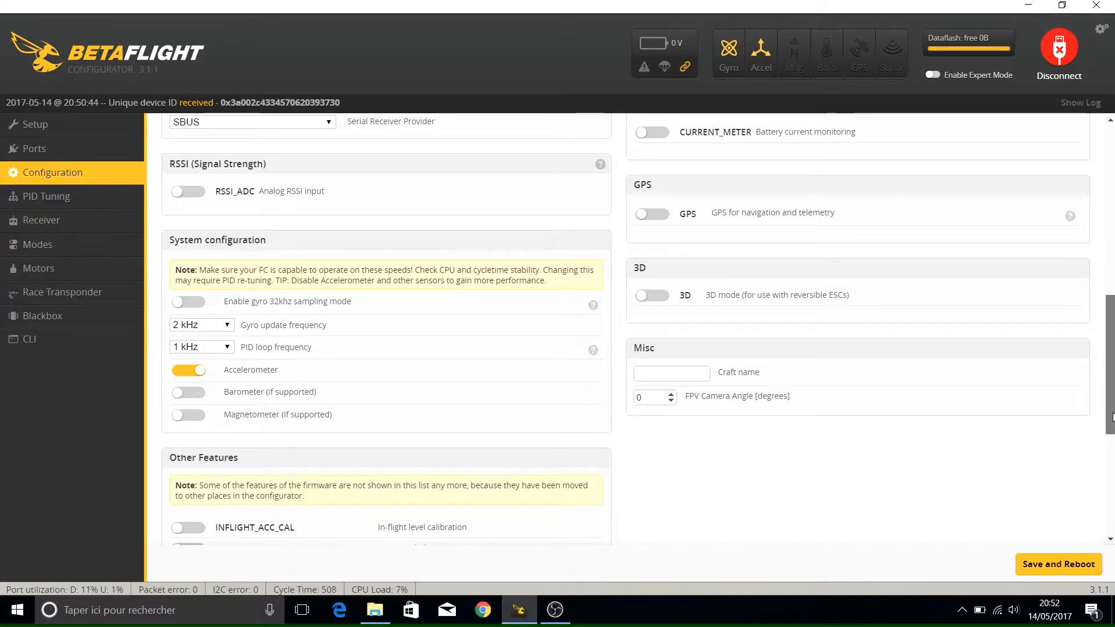
drag(1112, 416, 1112, 509)
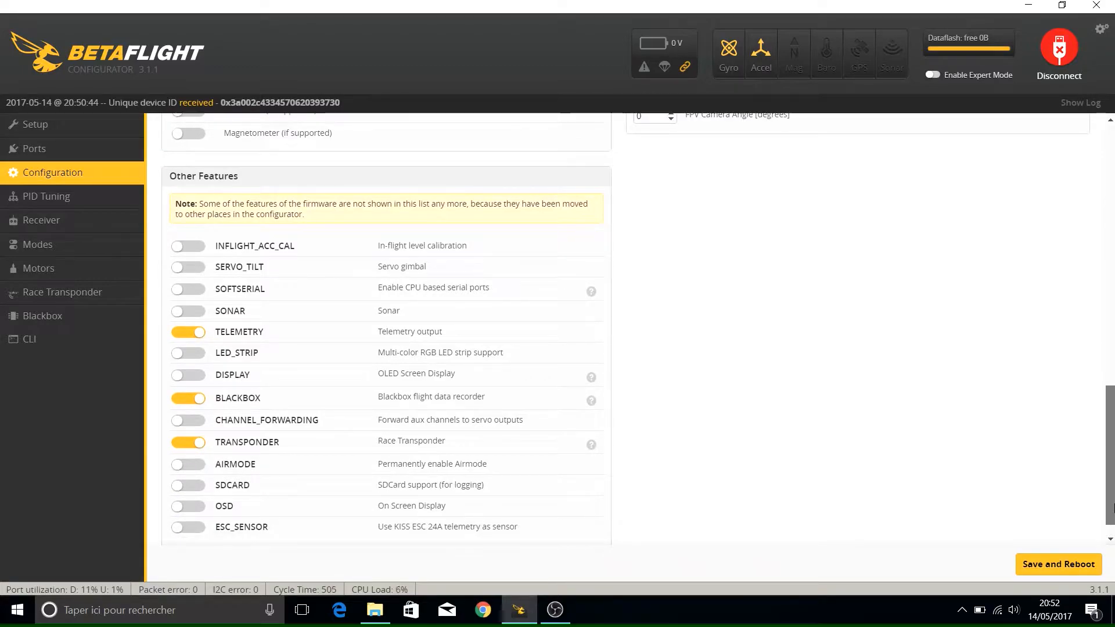
drag(1111, 509, 1112, 528)
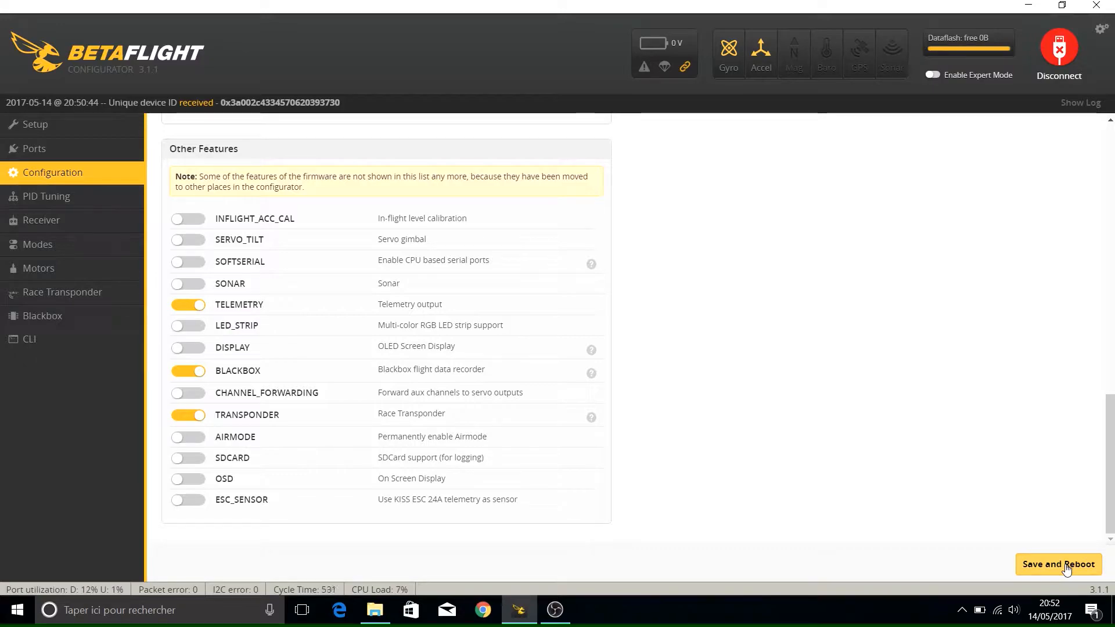
Step: Disconnect the flight controller and examine the firmware flasher's options, warnings and recovery instructions
click(1059, 48)
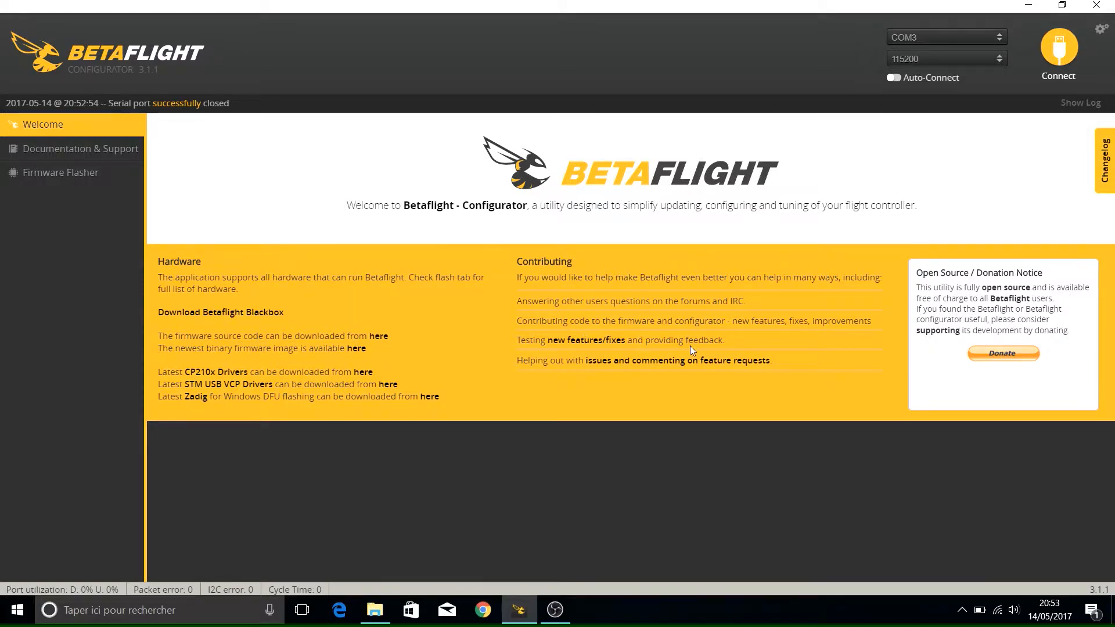
click(116, 163)
click(42, 177)
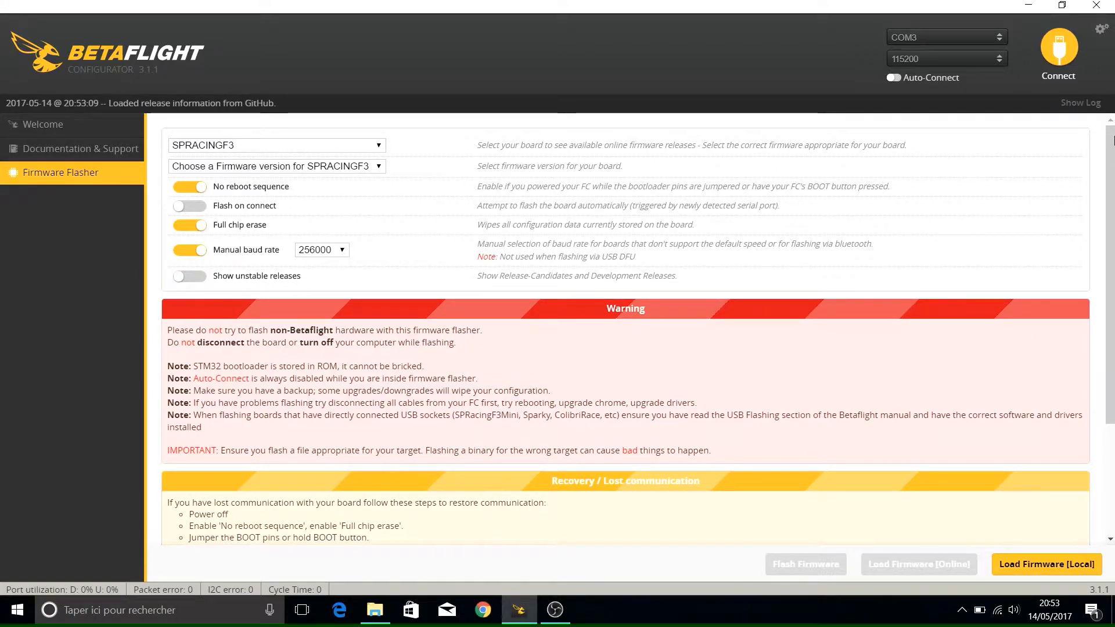
drag(1112, 165, 1113, 306)
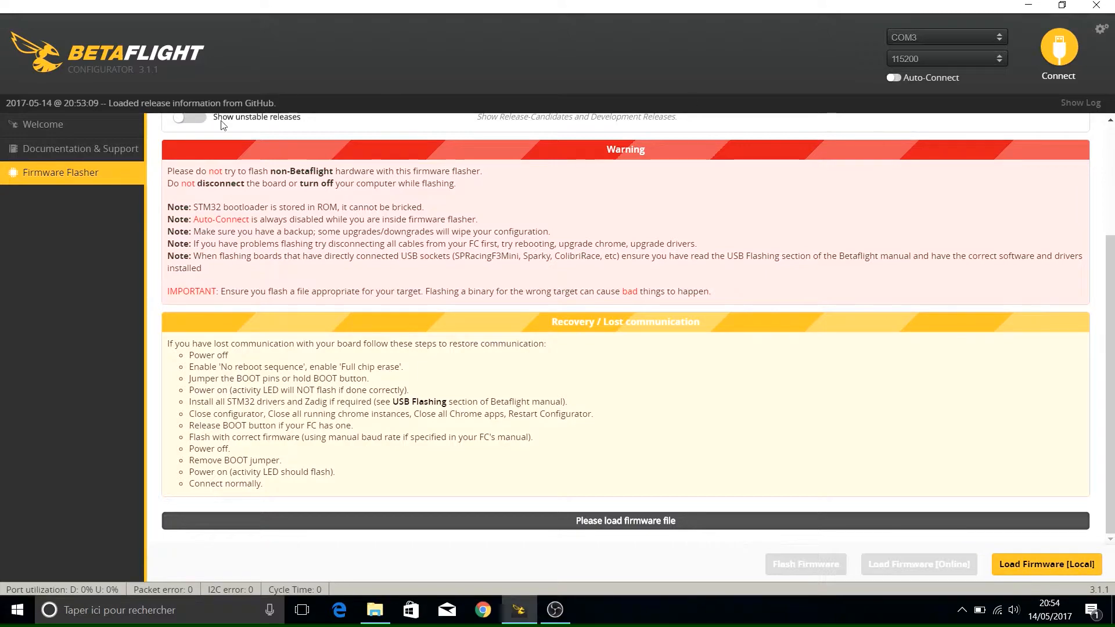
Step: Reconnect to the flight controller and review its configuration, PID tuning, receiver channels and mode ranges
click(1057, 52)
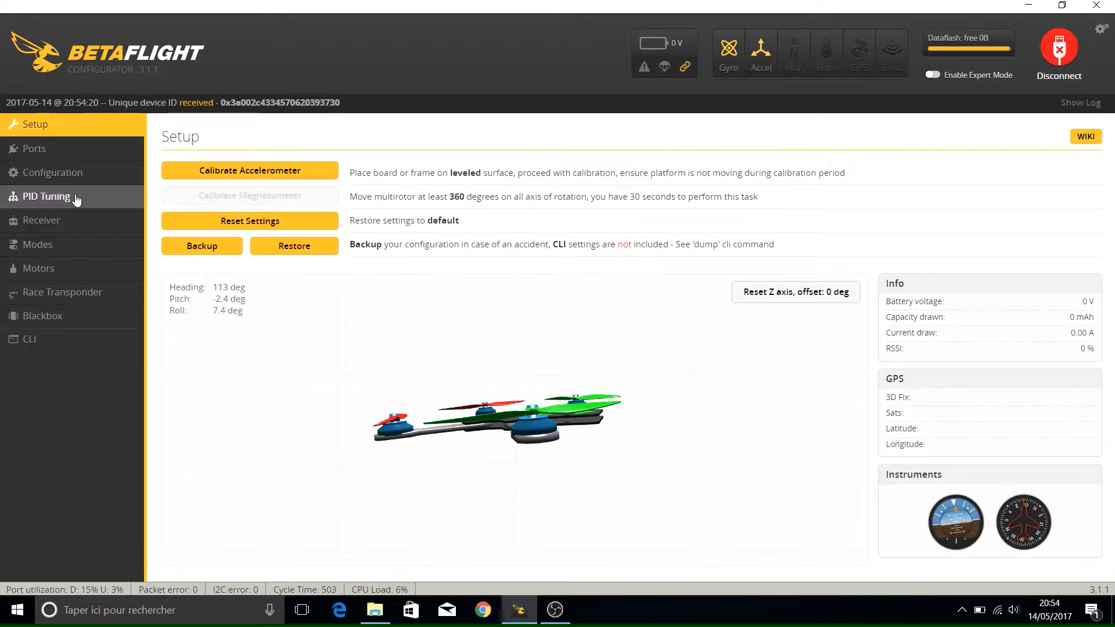
click(63, 175)
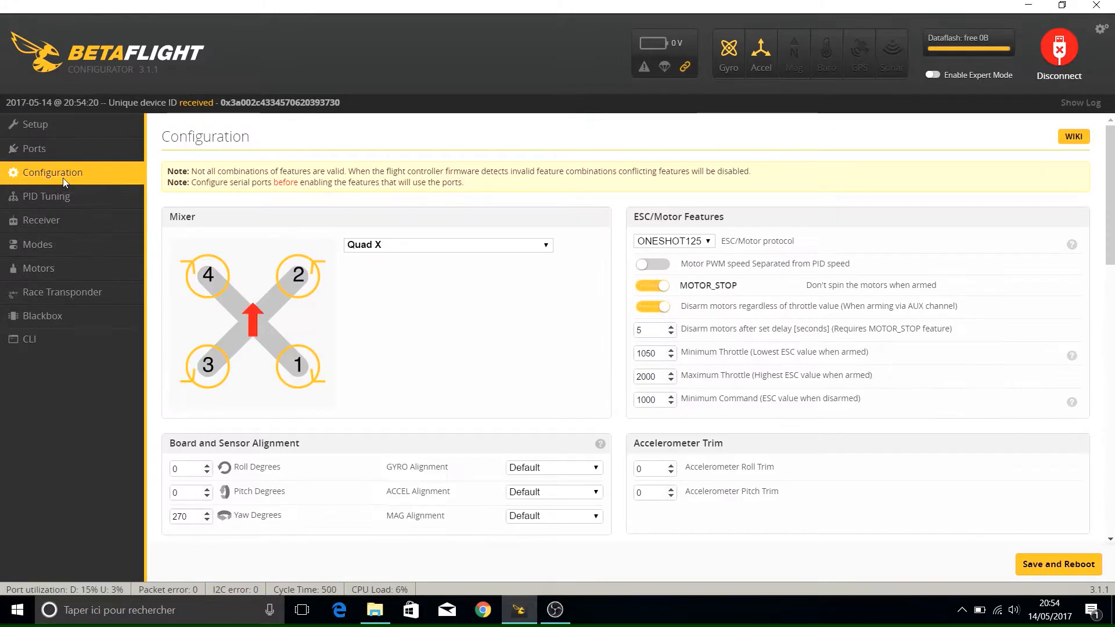
click(45, 197)
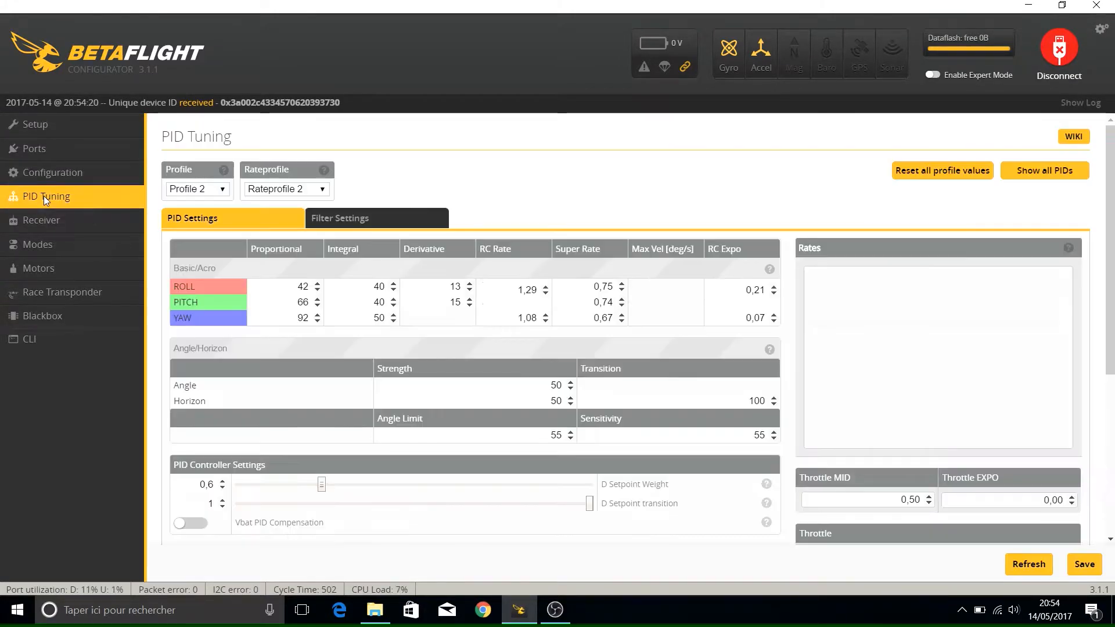
click(100, 220)
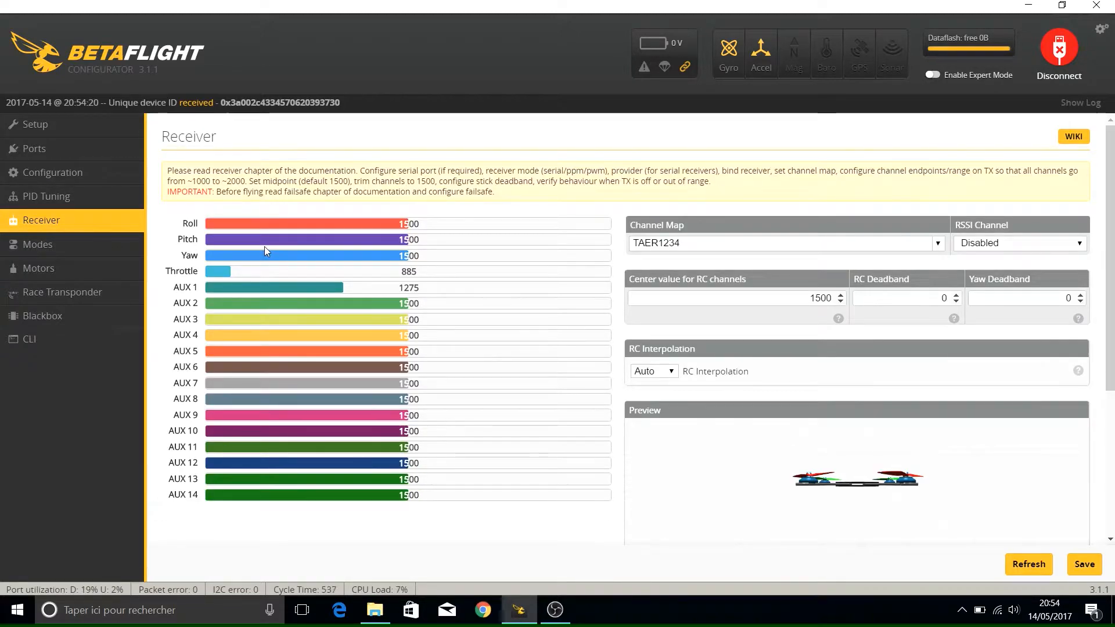
click(76, 246)
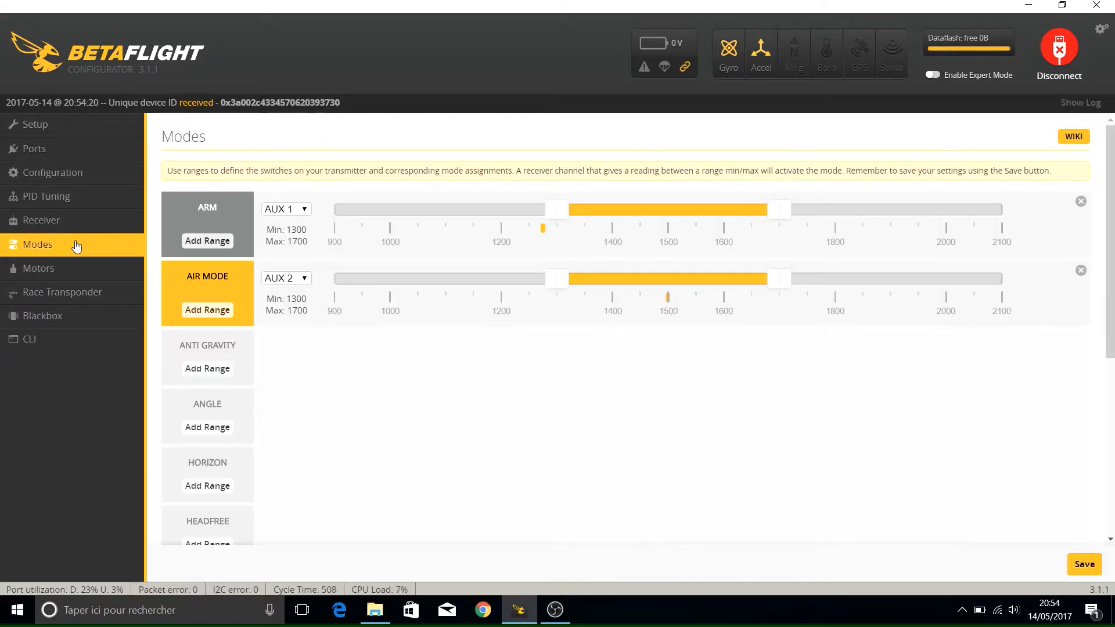
Step: Show the motor test sliders, enable motor control and disable it again
click(74, 272)
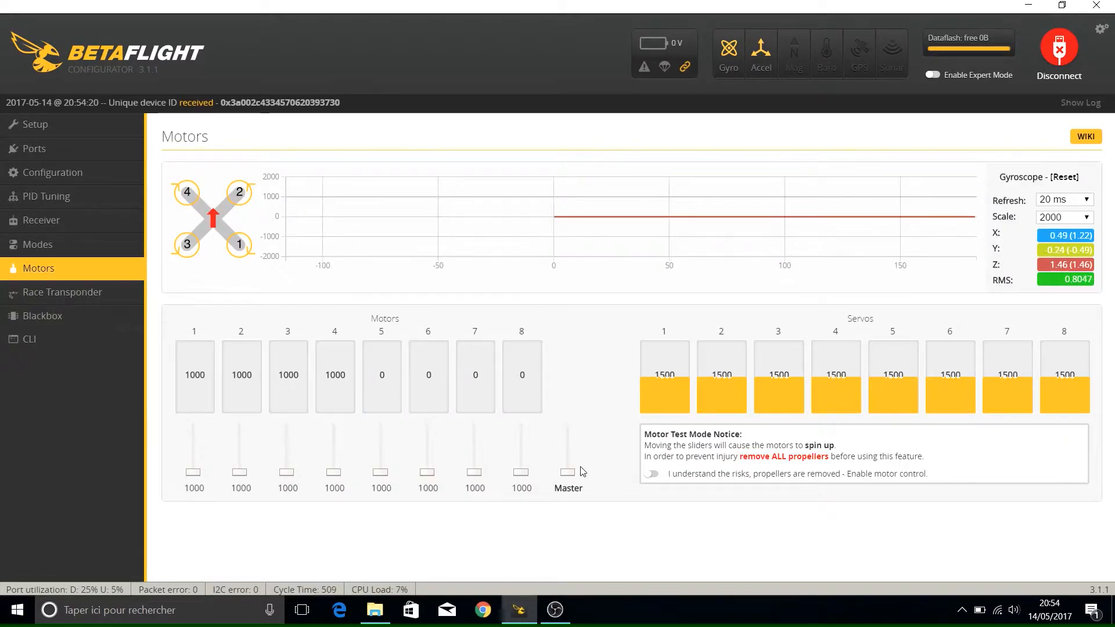
click(652, 476)
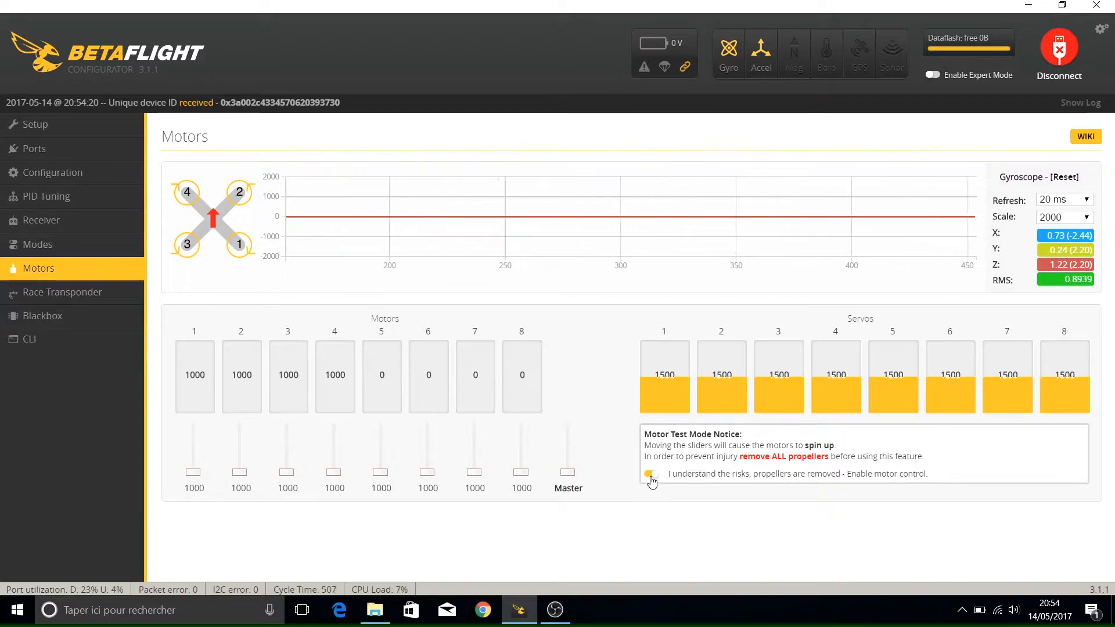
click(651, 476)
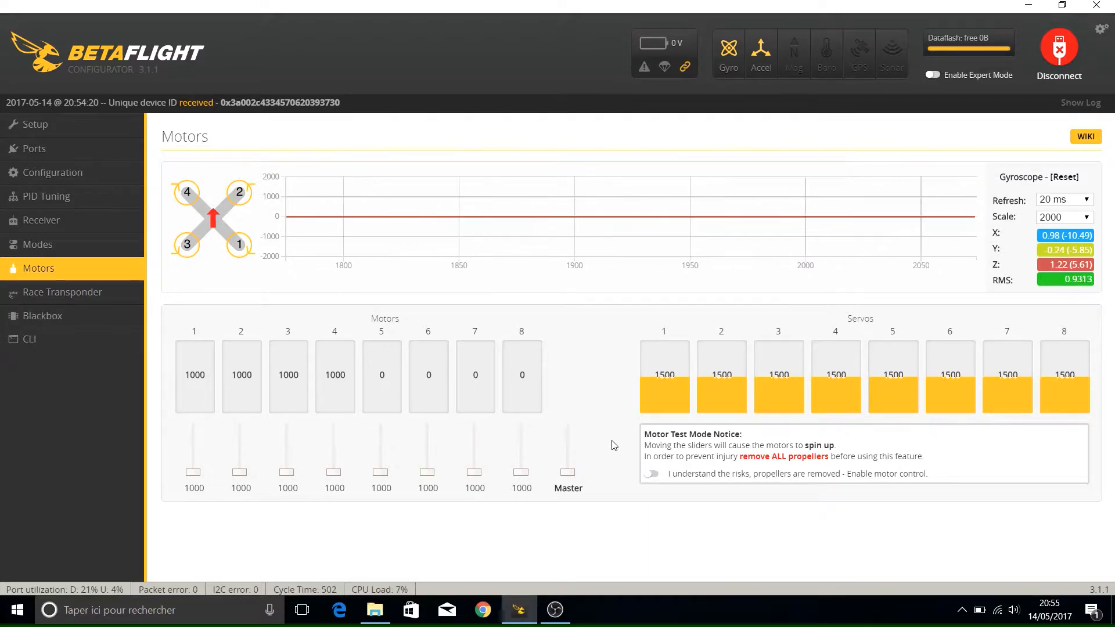
Step: Look through the Race Transponder, Blackbox and serial port settings and the command-line interface
click(104, 296)
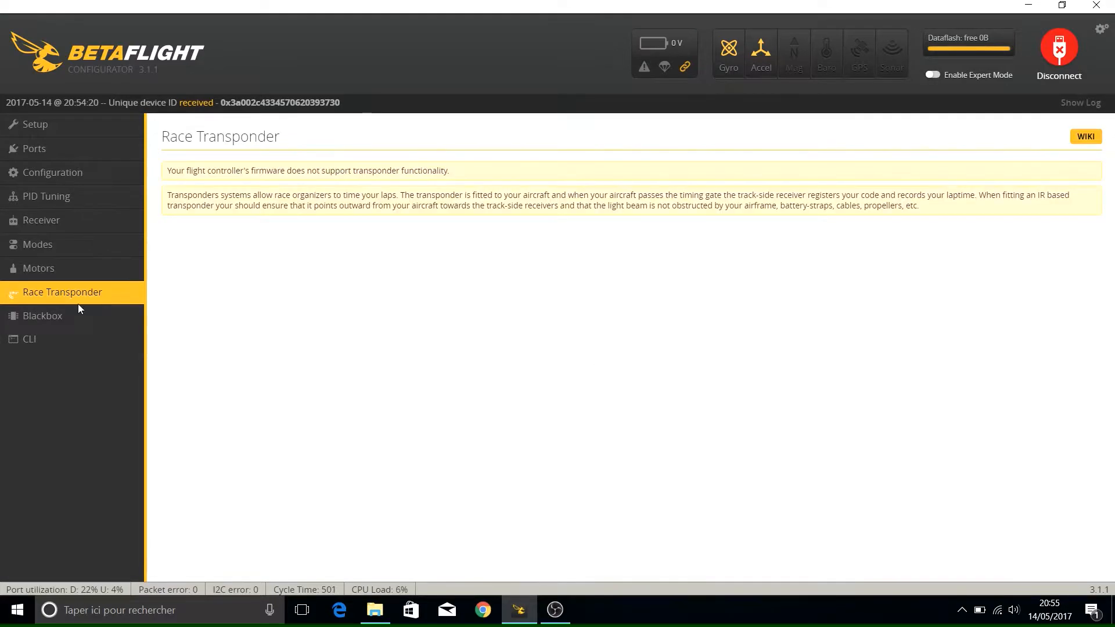
click(65, 318)
click(51, 338)
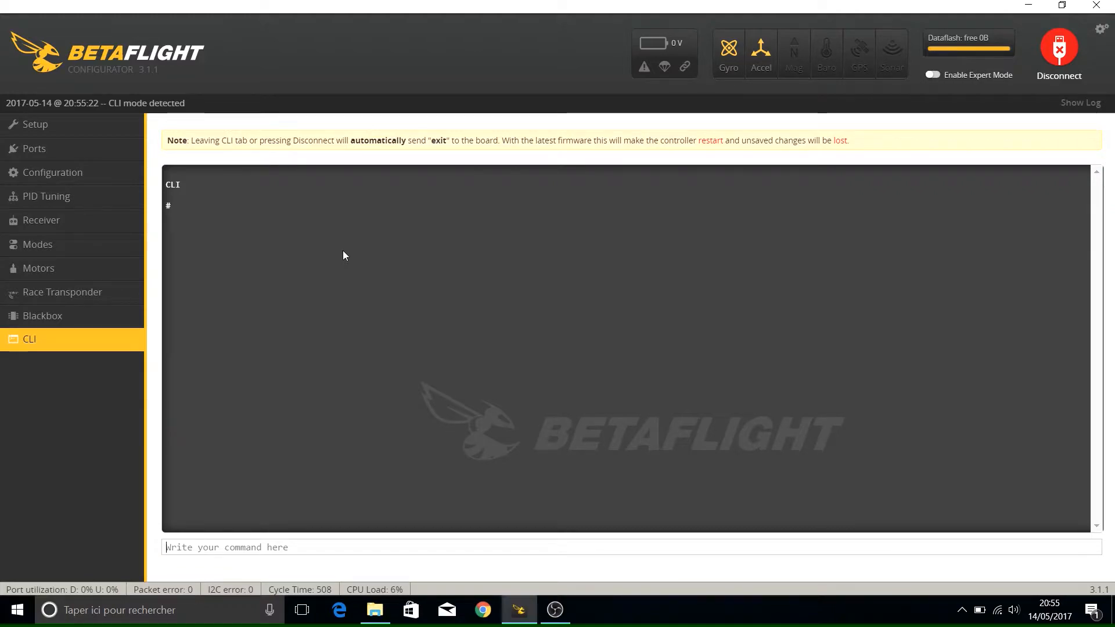
click(35, 149)
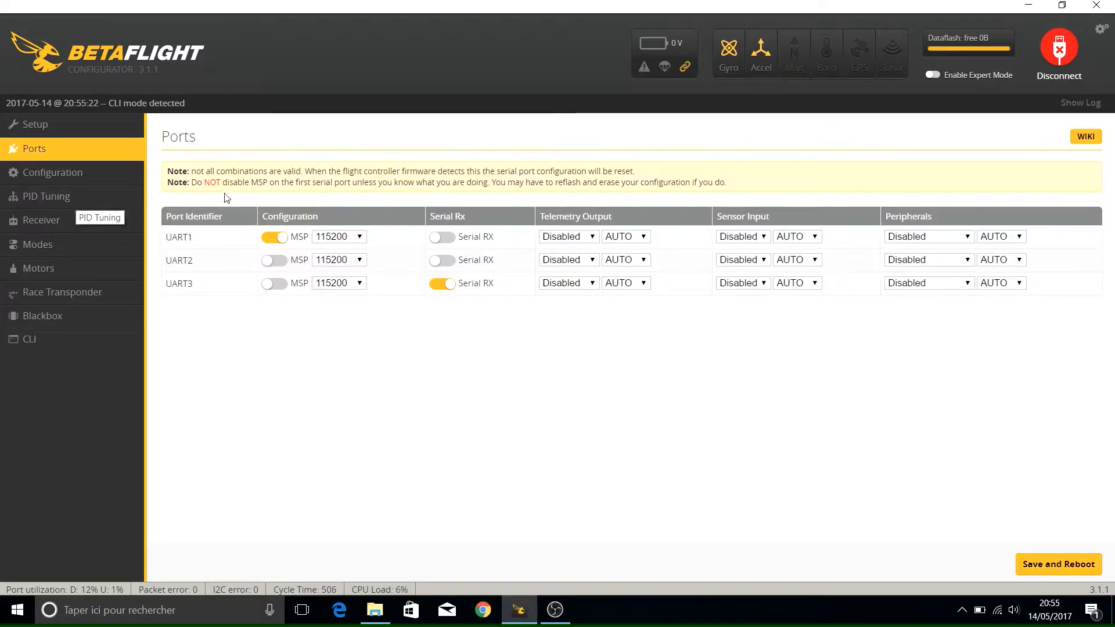
click(29, 340)
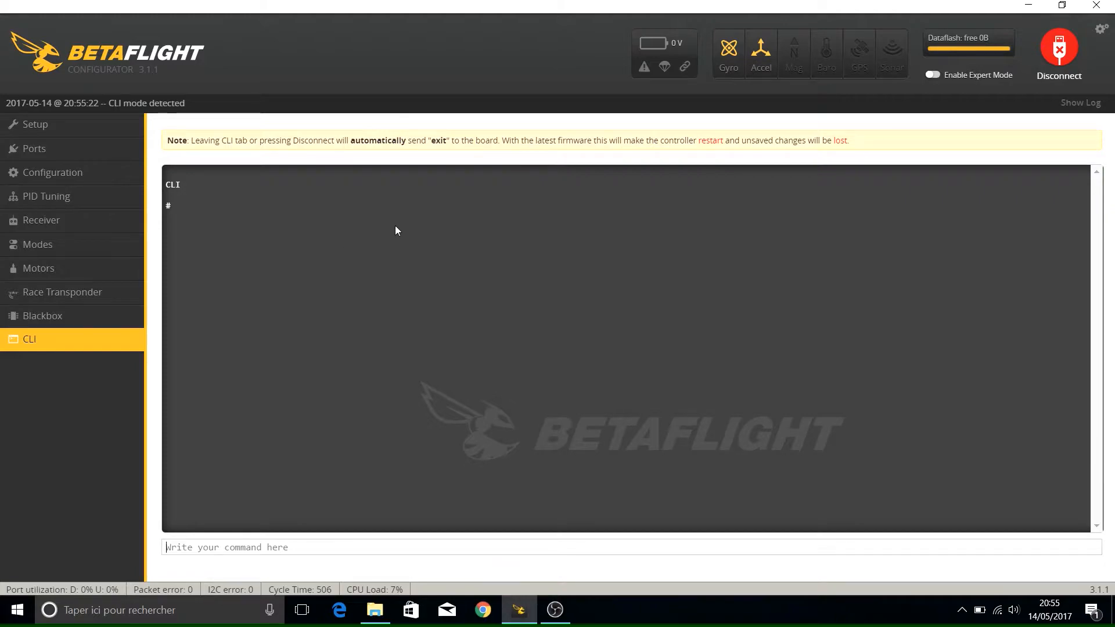
Step: Switch the PID tuning settings to Profile 1 and Rateprofile 1
click(72, 199)
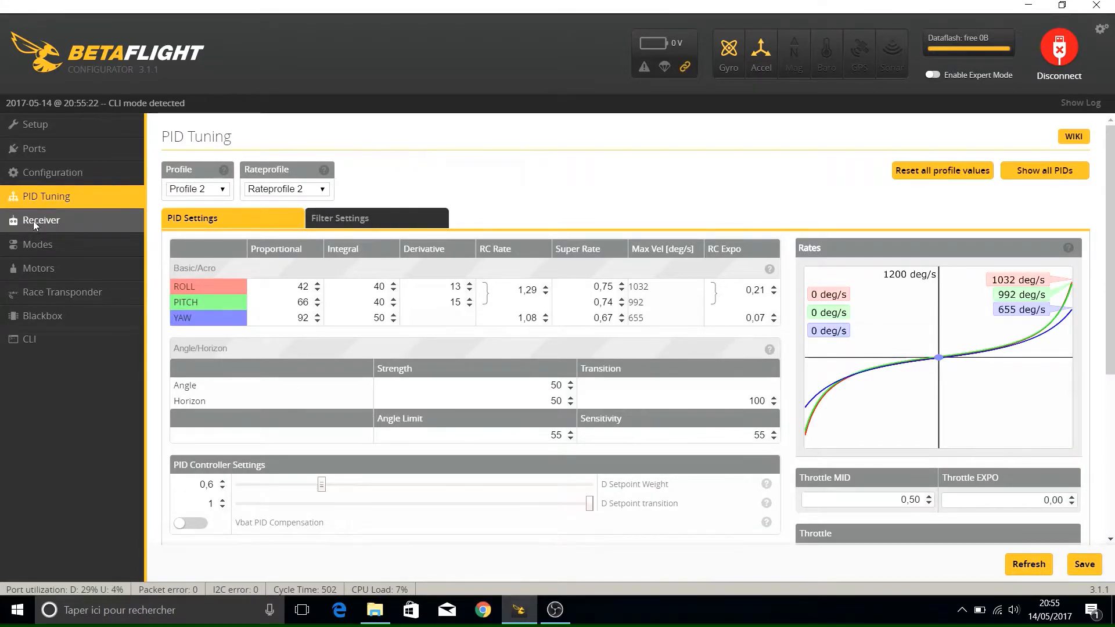
click(33, 222)
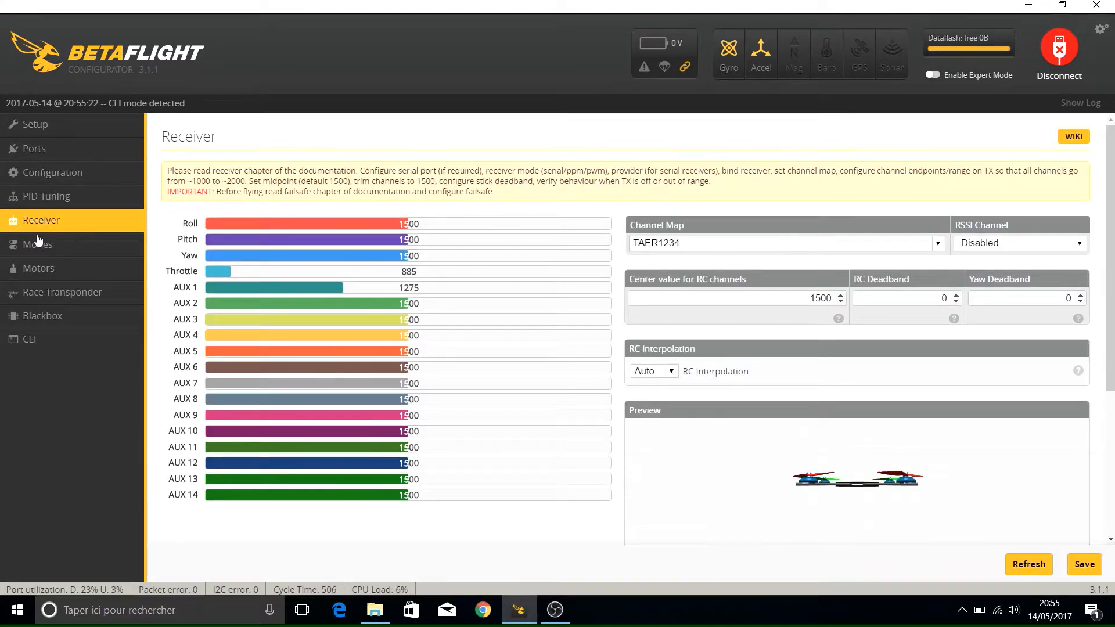
click(96, 196)
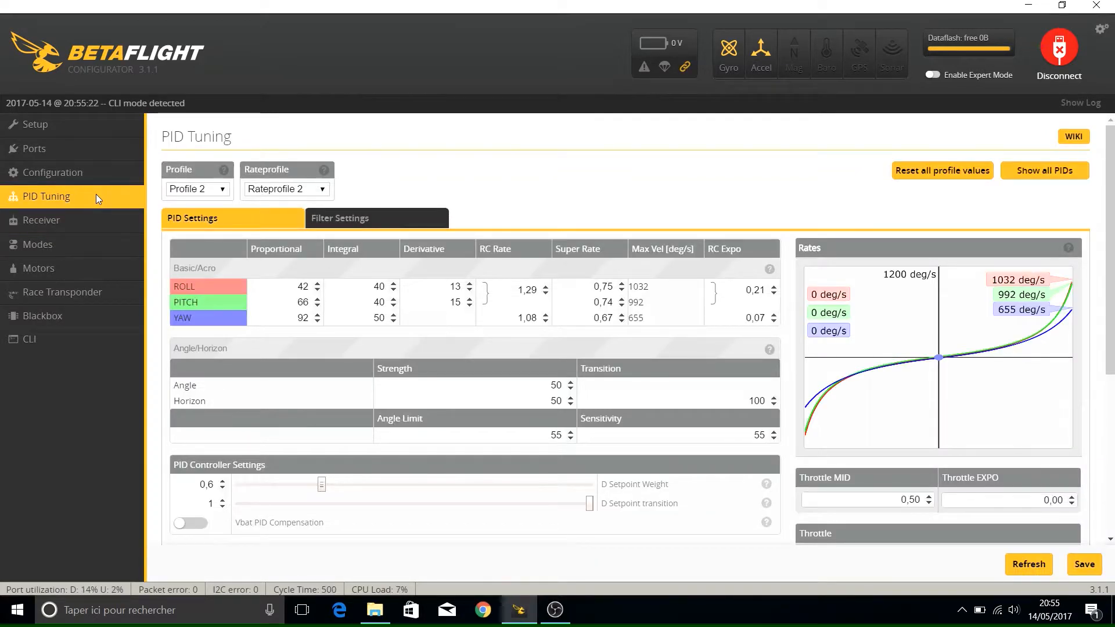
click(224, 189)
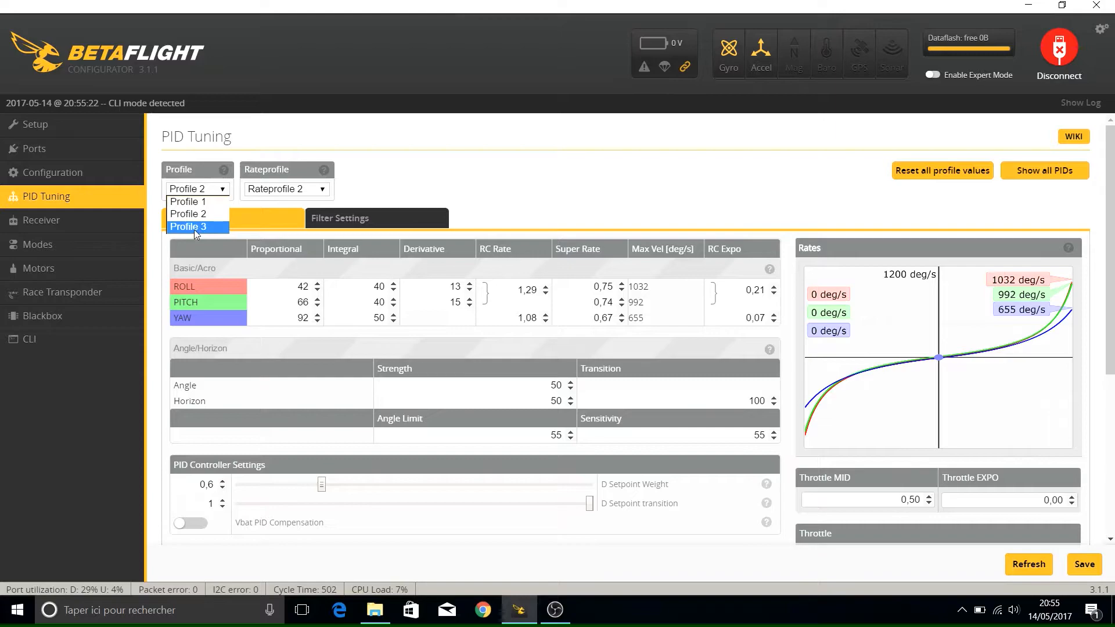
click(203, 203)
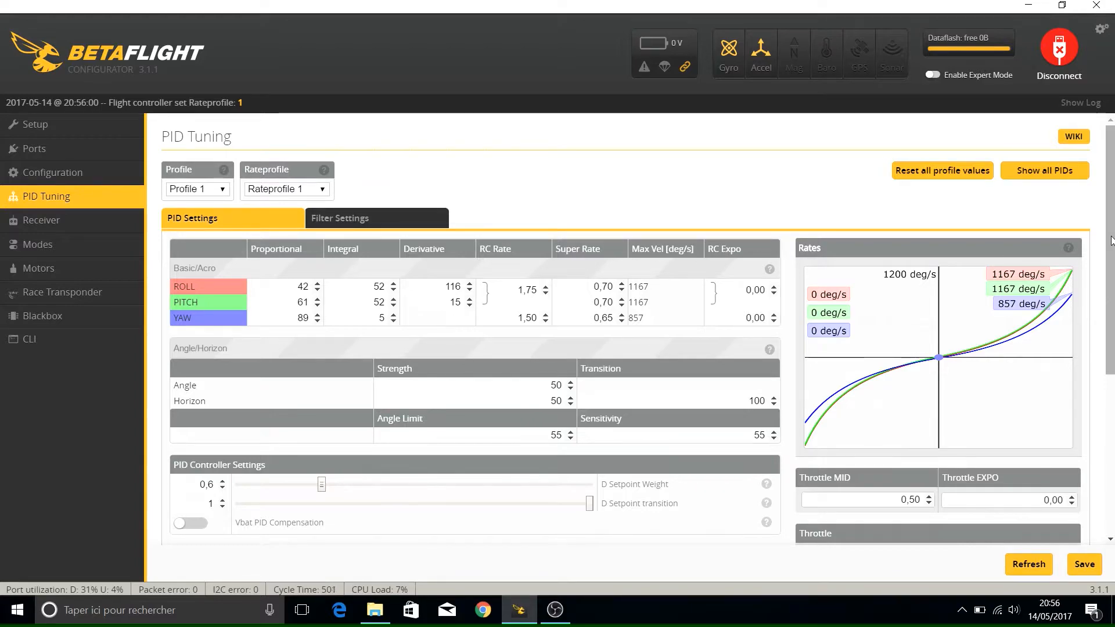
Step: Examine the PID values, rate curve and throttle settings of Profile 1 and the available rate profiles
mouse_move(1109, 240)
mouse_down()
mouse_move(1110, 253)
mouse_move(1110, 244)
mouse_up()
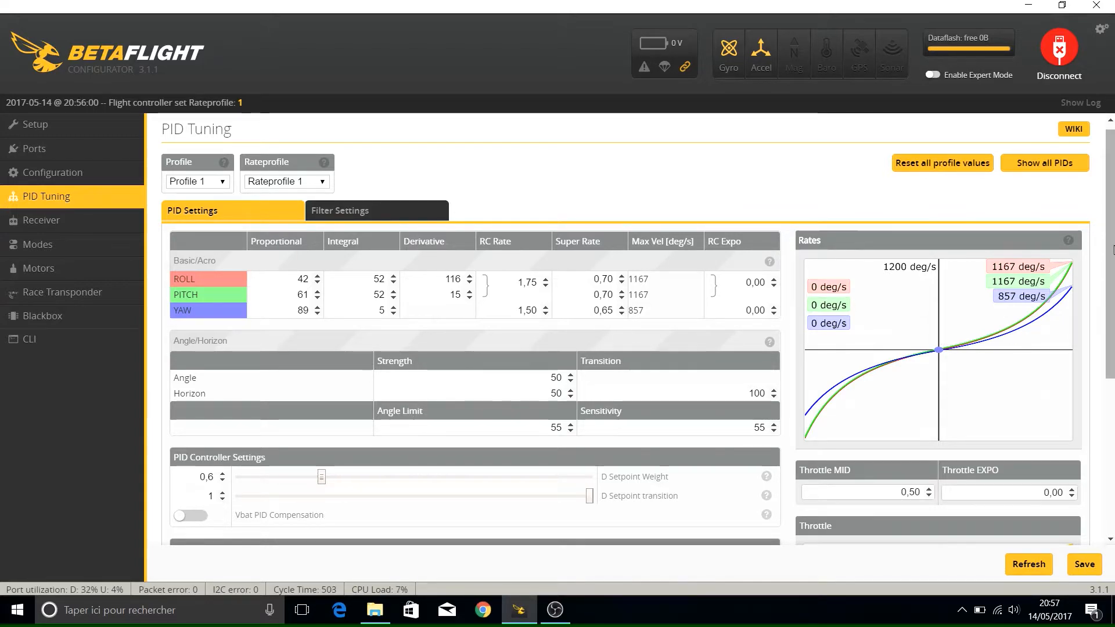
drag(1111, 237, 1111, 251)
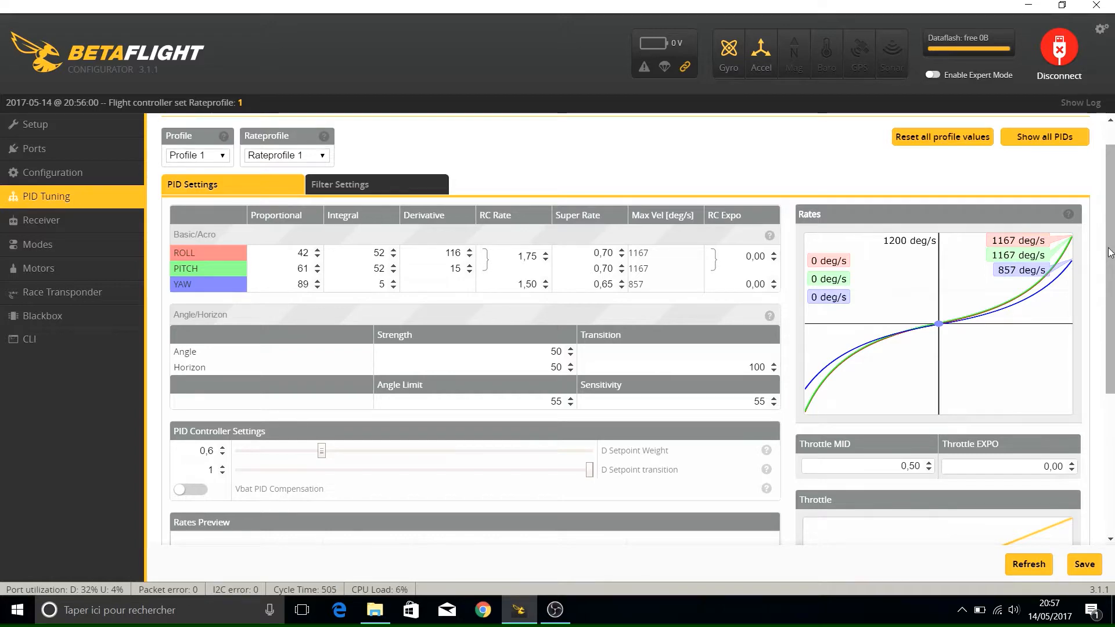
scroll(1112, 285, down, 2)
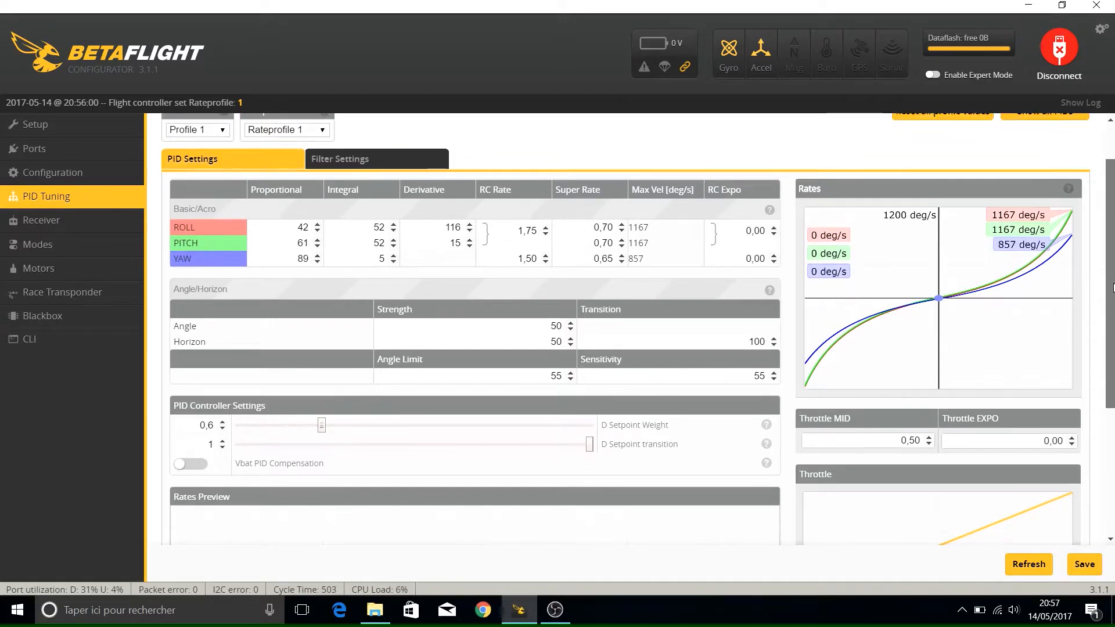
mouse_move(1113, 287)
mouse_down()
mouse_move(1112, 332)
mouse_move(1107, 295)
mouse_up()
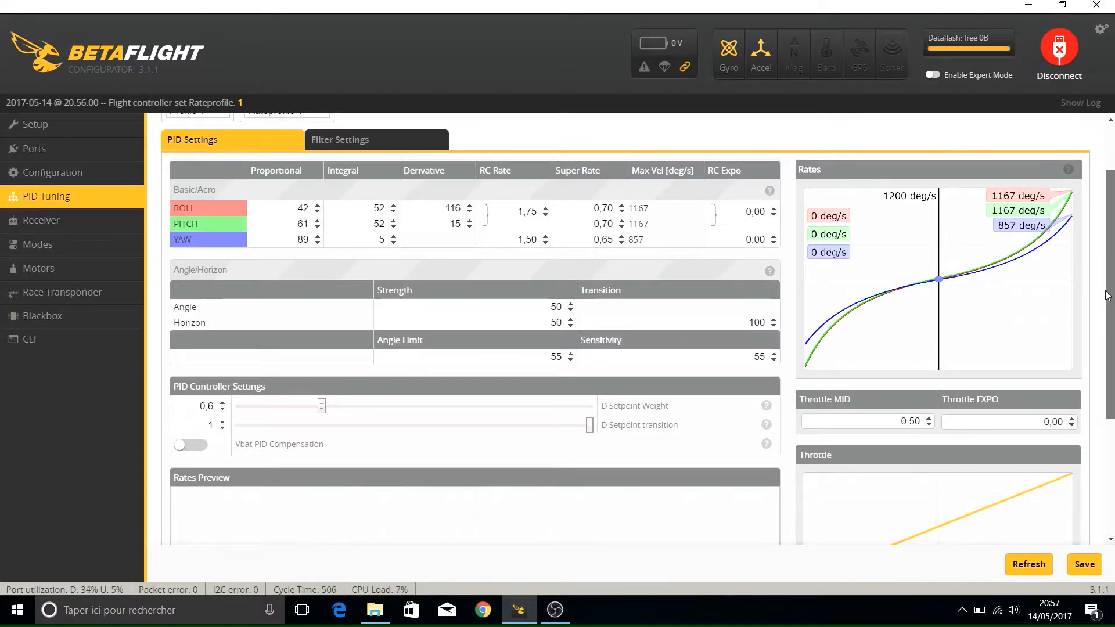
drag(1107, 295, 1112, 230)
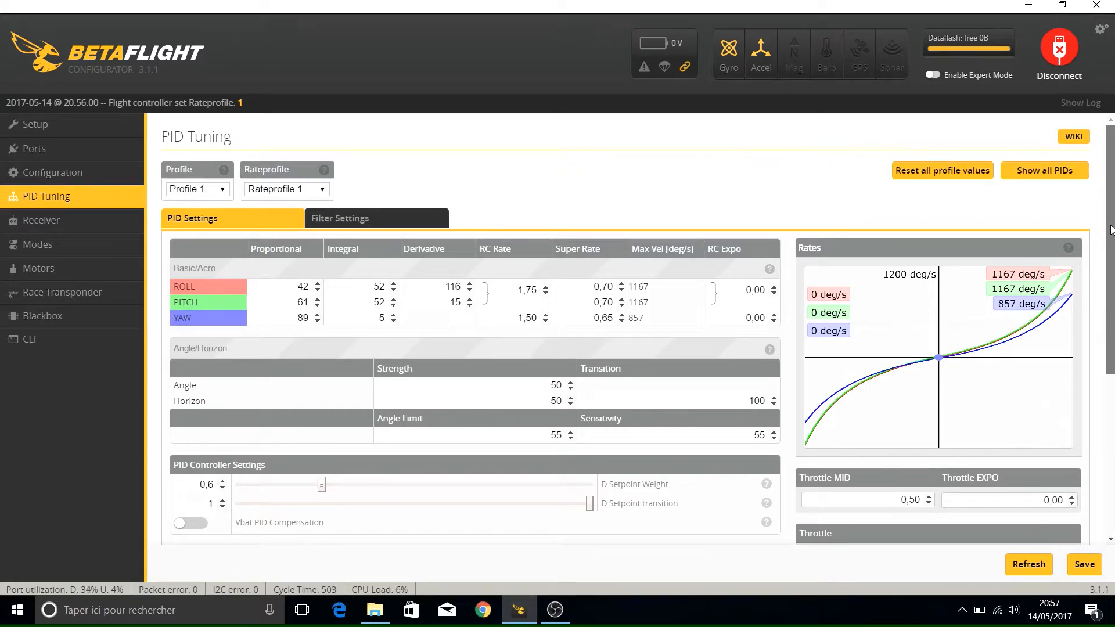
click(320, 194)
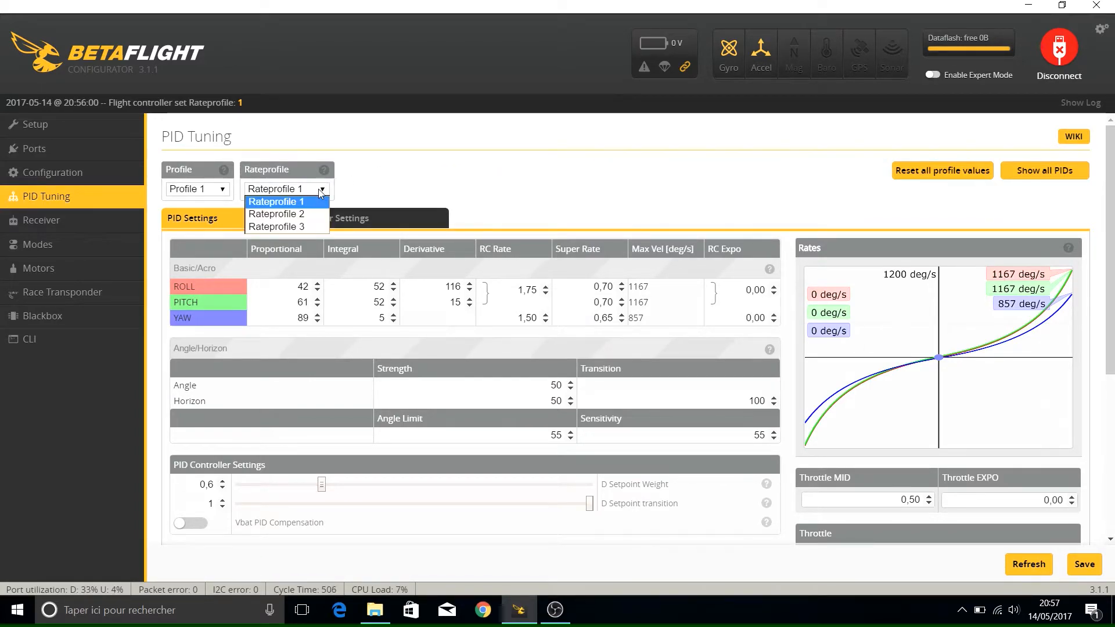
click(320, 193)
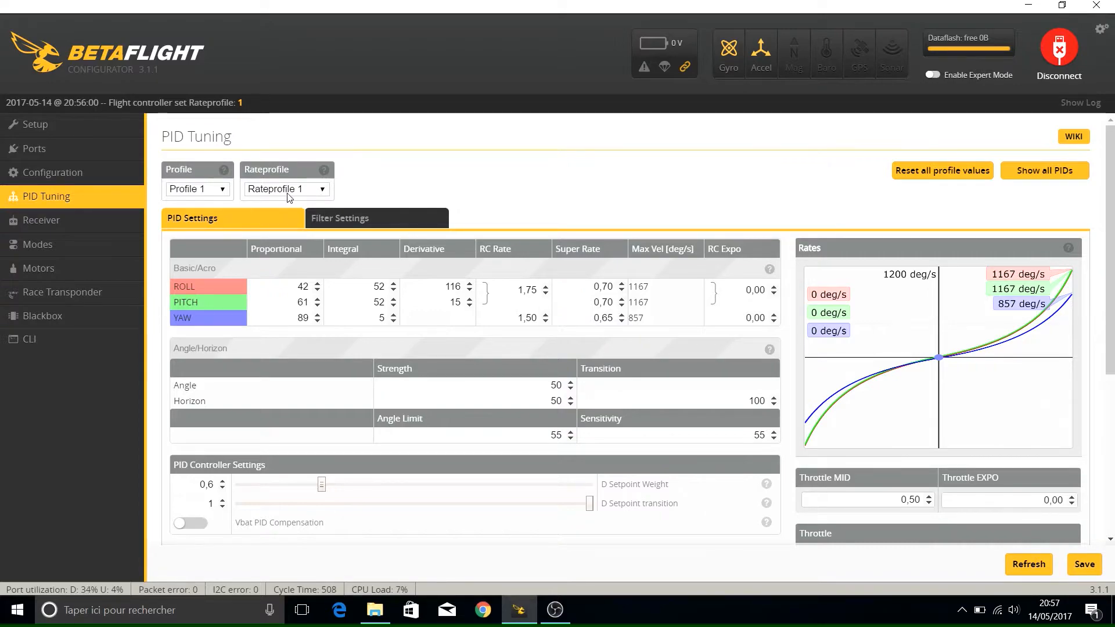
Step: Load Profile 2 and Profile 3 in turn to compare their PID and rate values, finishing on Profile 2
click(211, 194)
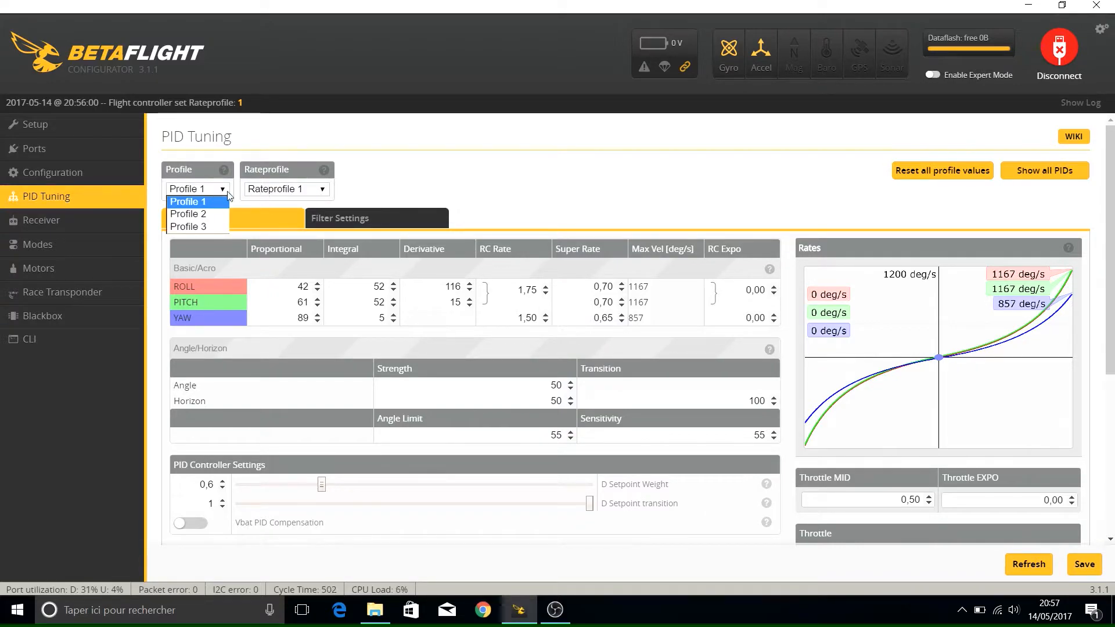
click(203, 217)
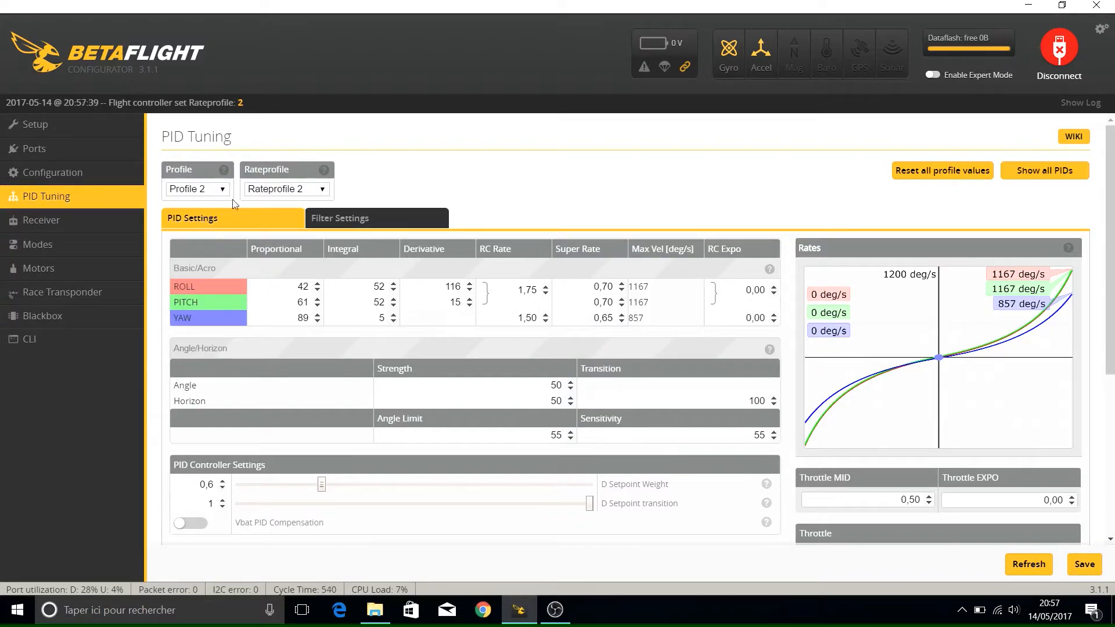
click(186, 193)
click(200, 227)
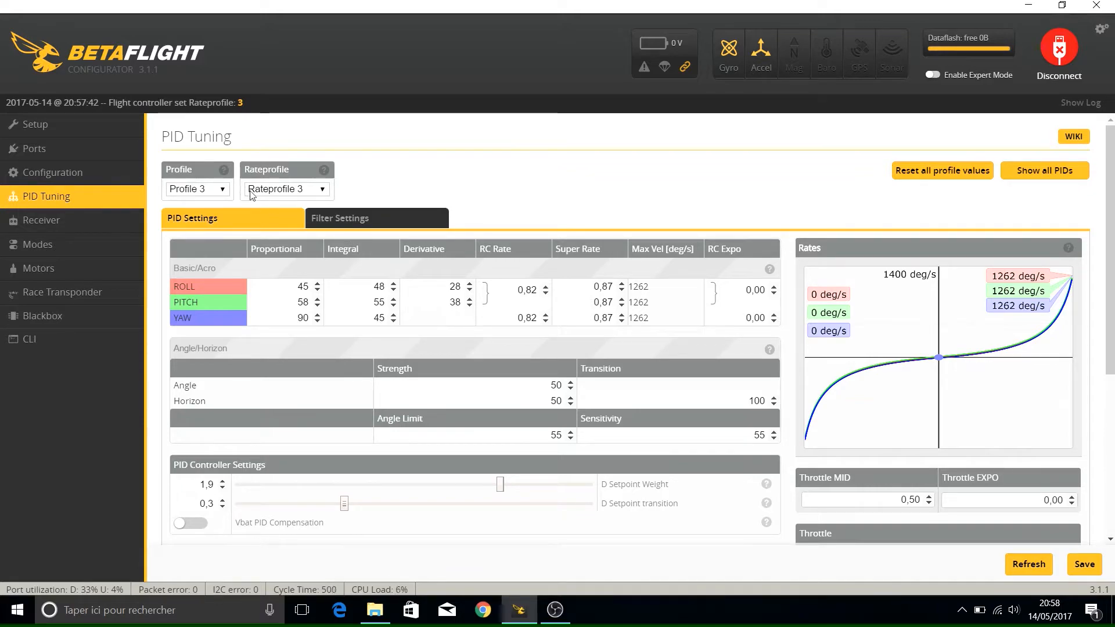
click(223, 188)
click(186, 212)
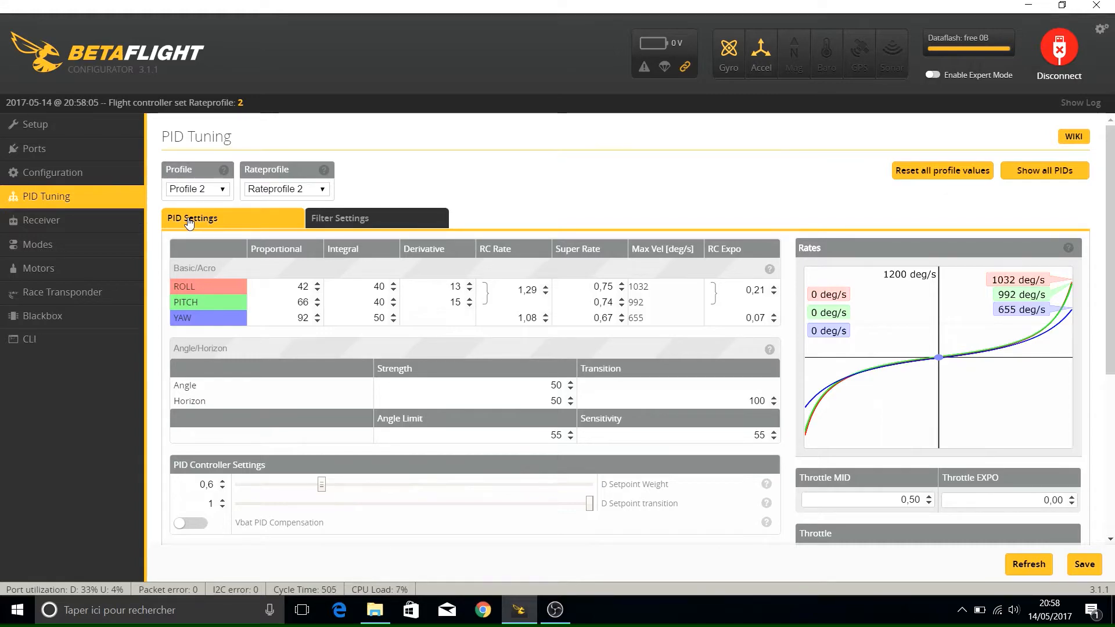
click(223, 190)
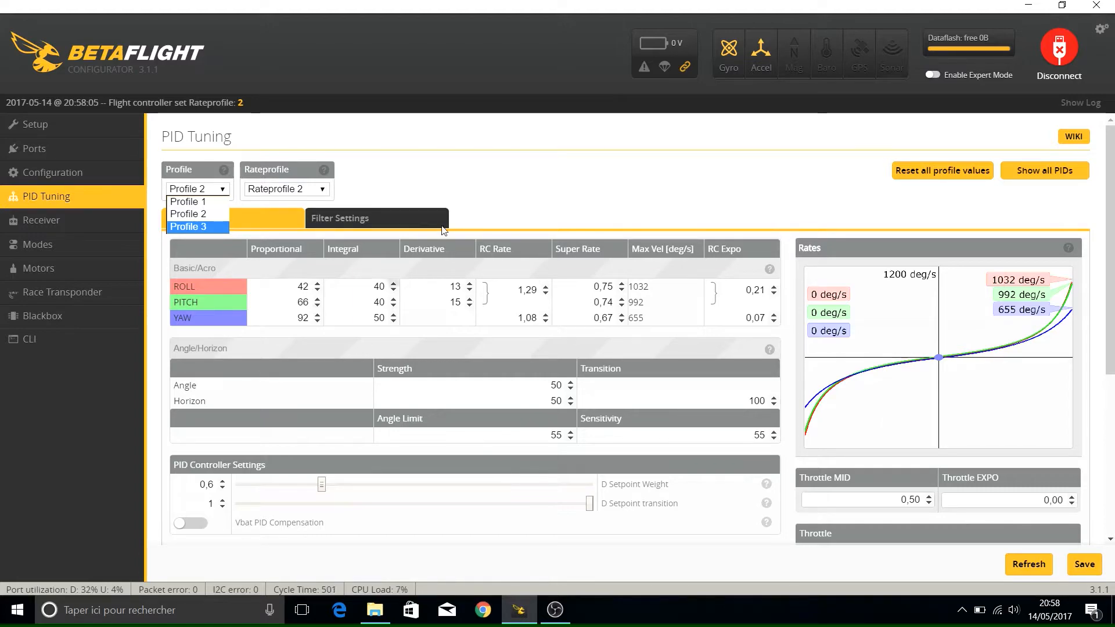
click(520, 164)
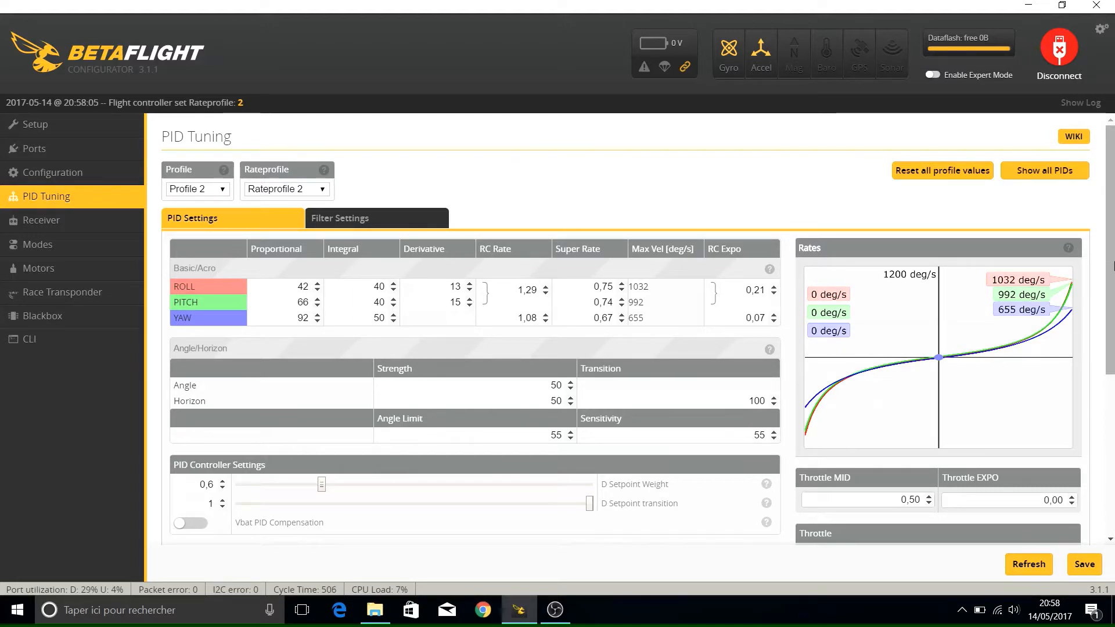
drag(1111, 273, 1112, 456)
scroll(654, 233, up, 5)
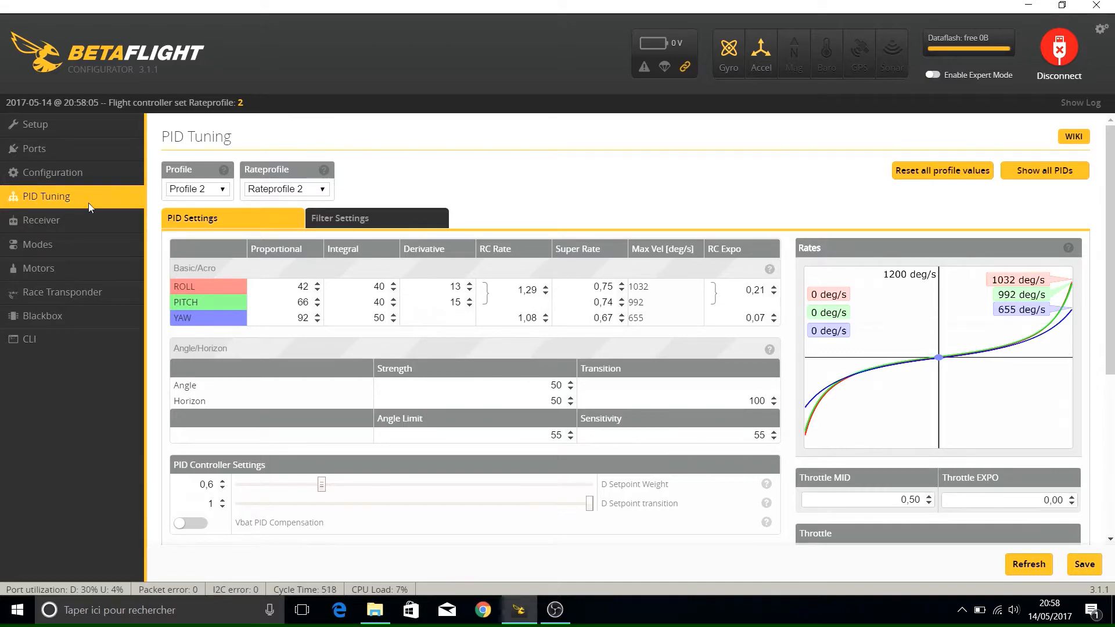
Step: Show the Receiver settings, switch briefly to OBS and return to Betaflight Configurator
click(43, 225)
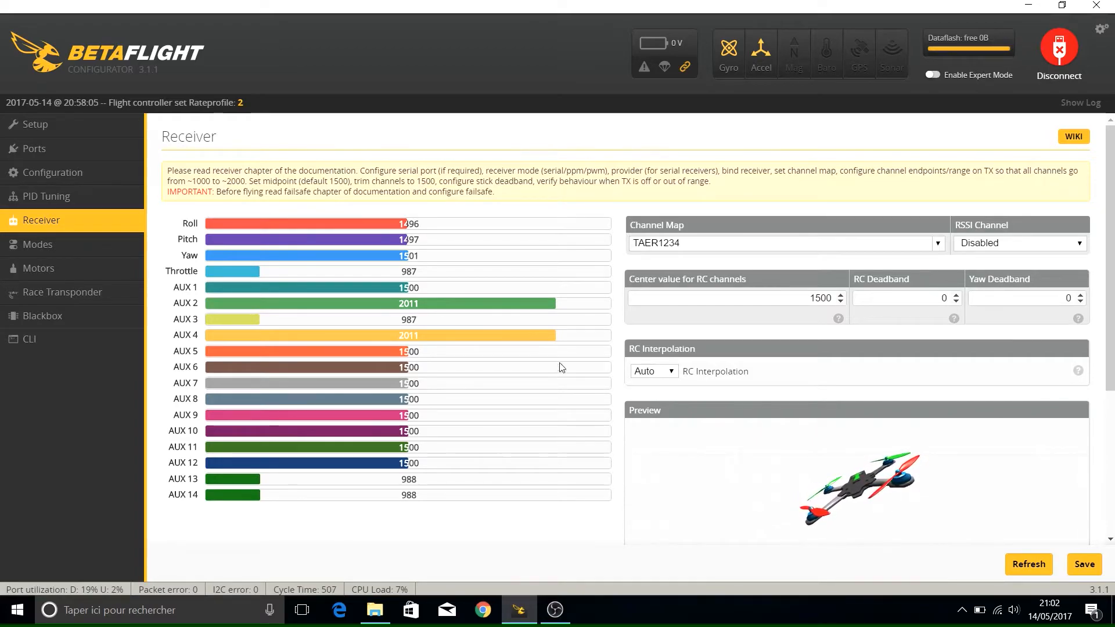
click(543, 611)
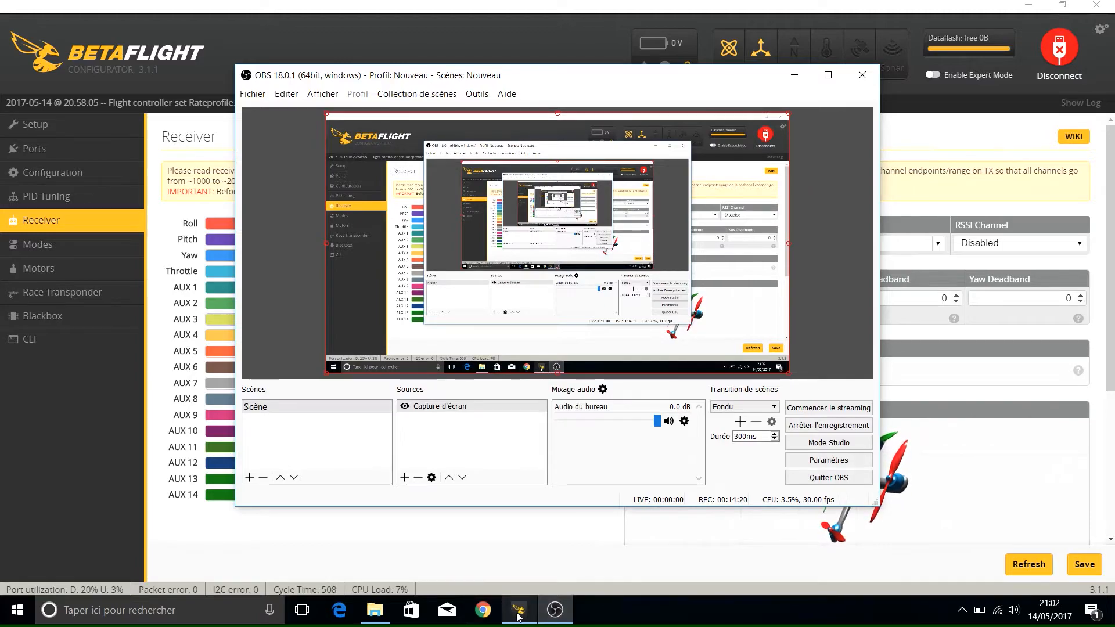
click(519, 610)
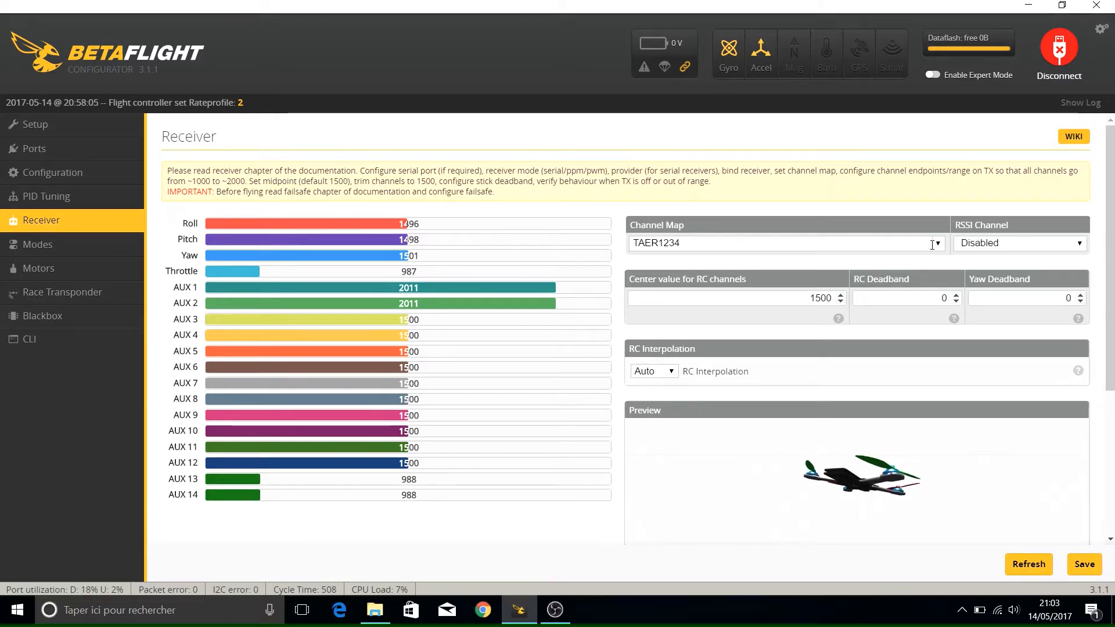
Step: Examine the Channel Map and RSSI Channel options, the model preview and the receiver channel graph
click(939, 245)
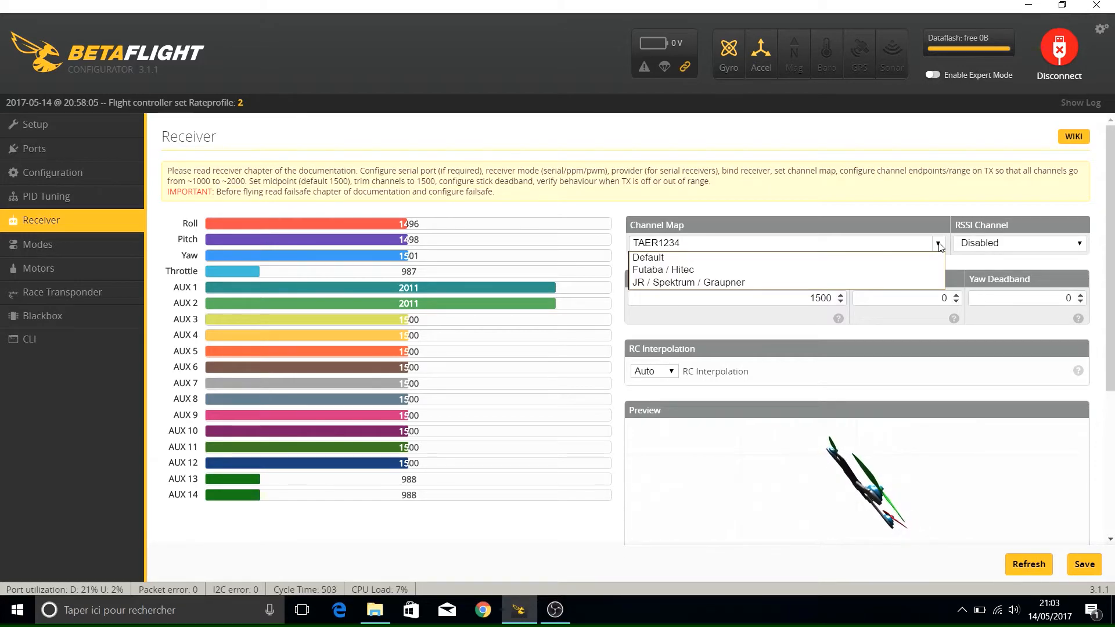
click(938, 245)
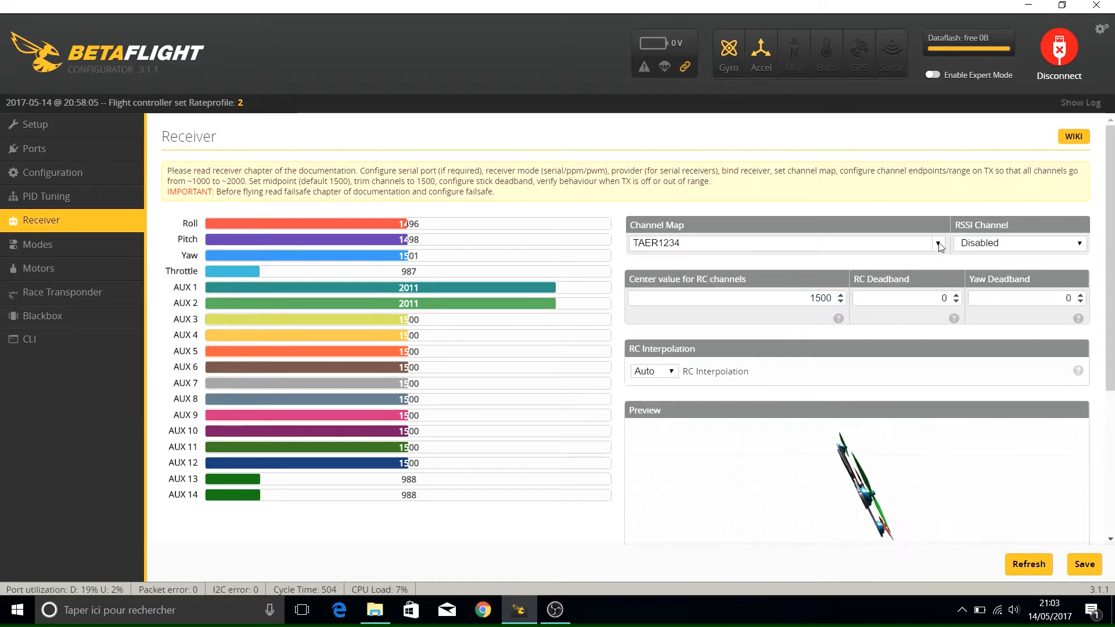
click(939, 245)
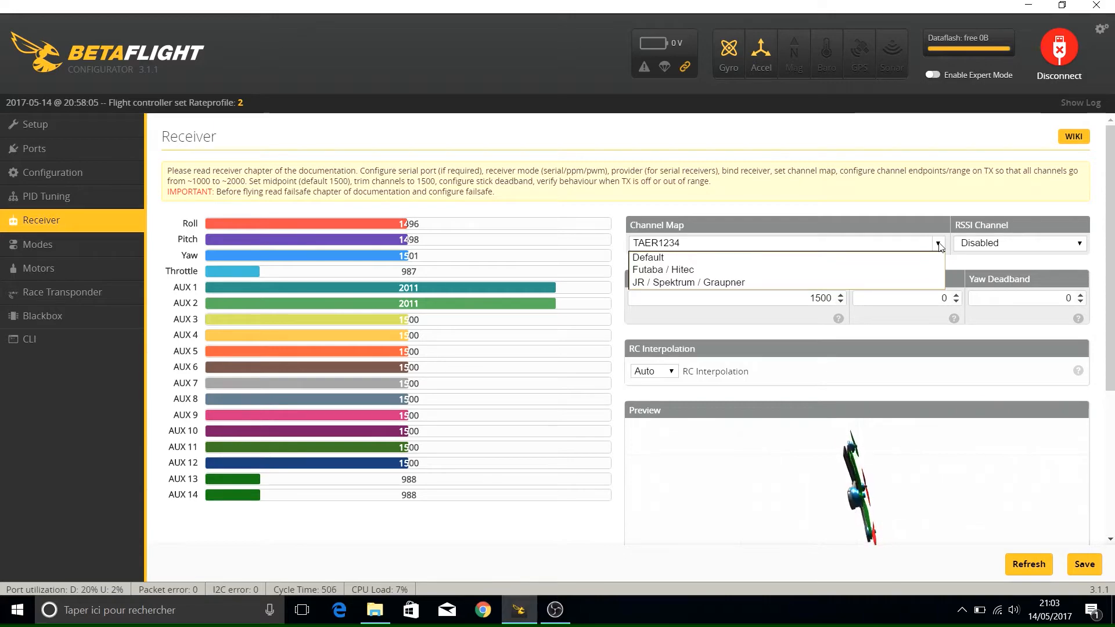
click(939, 245)
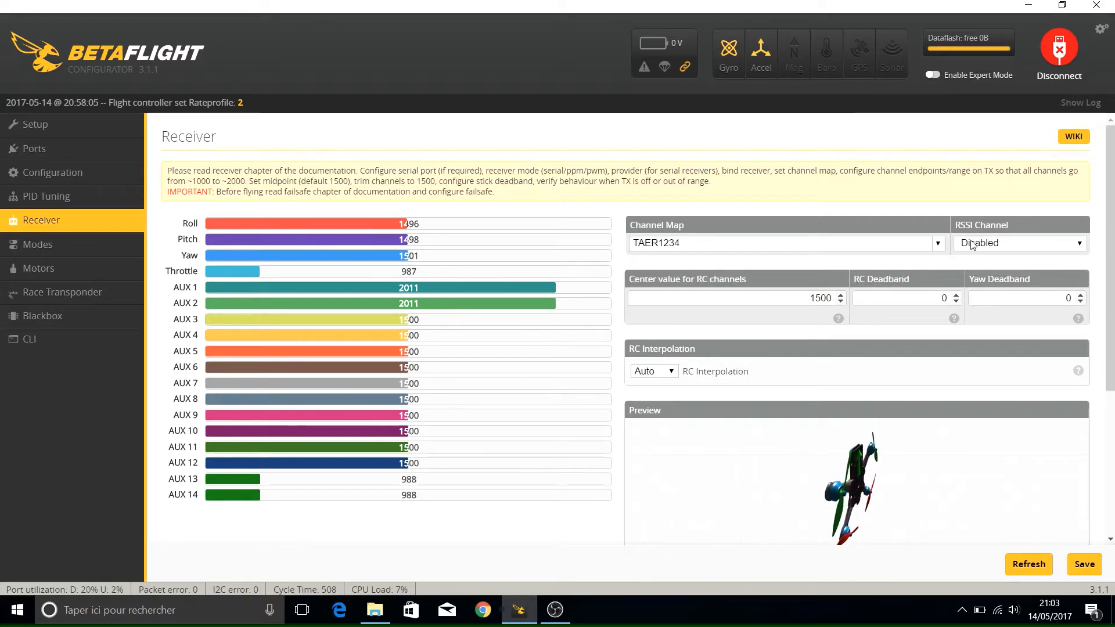
click(939, 245)
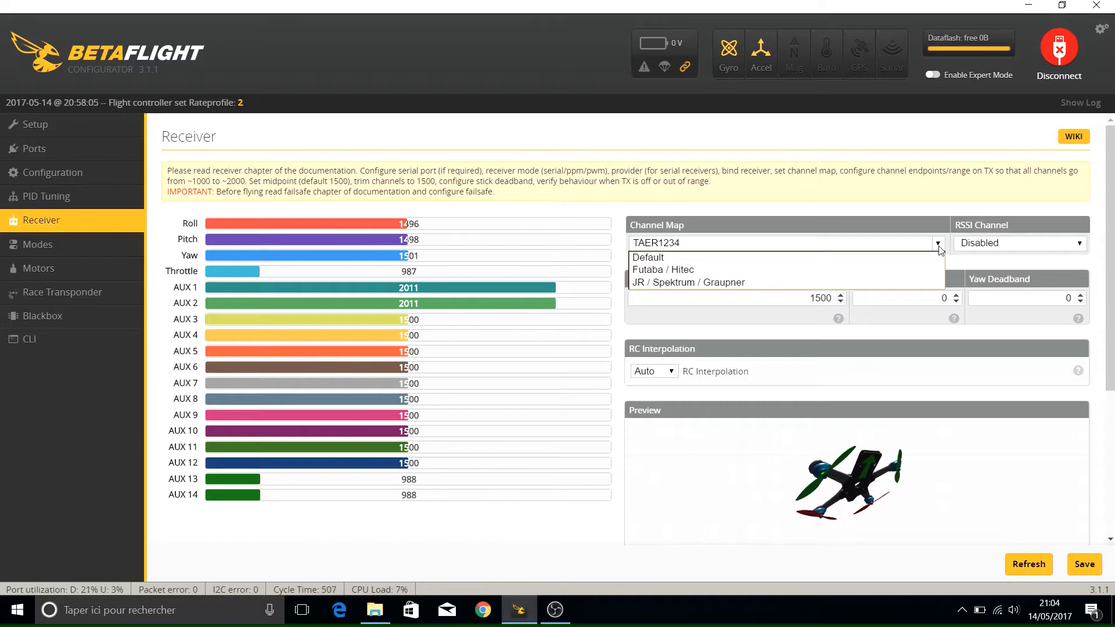
click(941, 249)
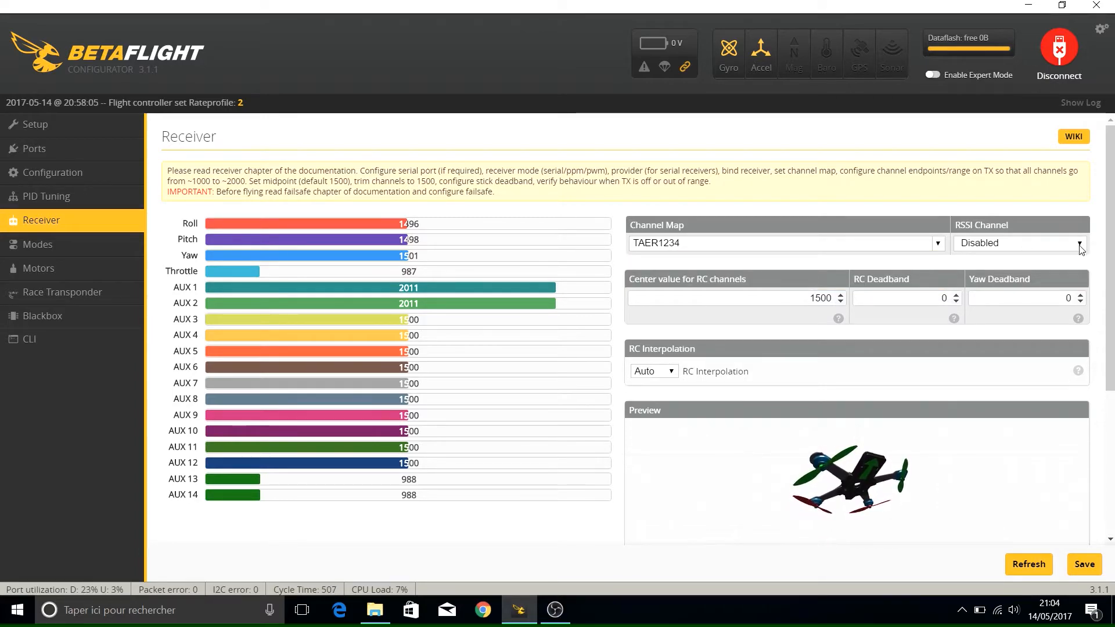
click(1080, 244)
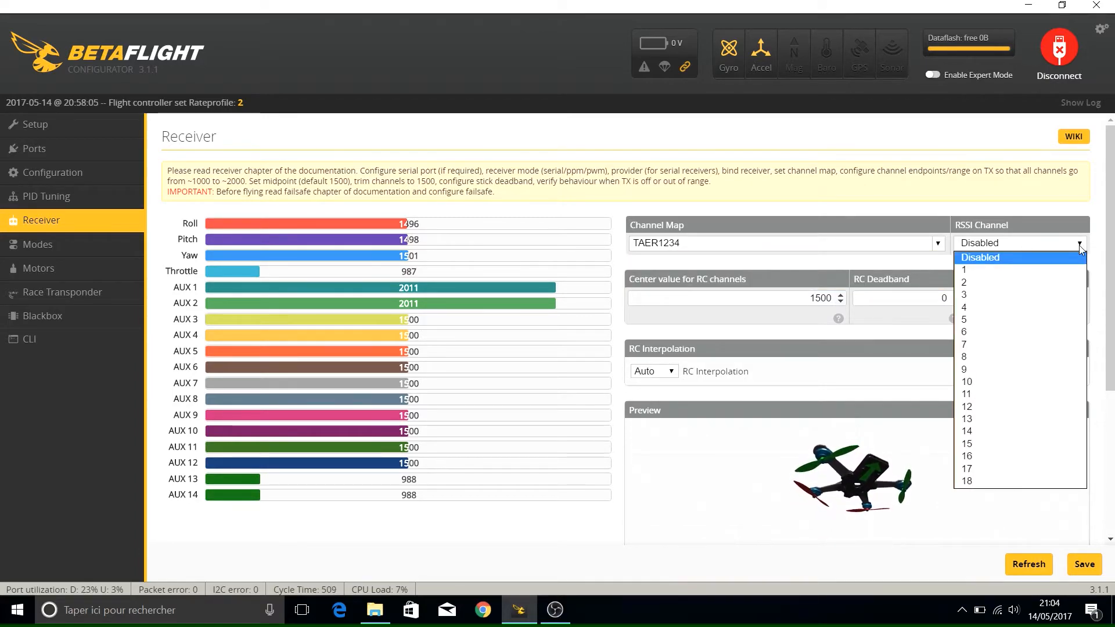
click(1080, 246)
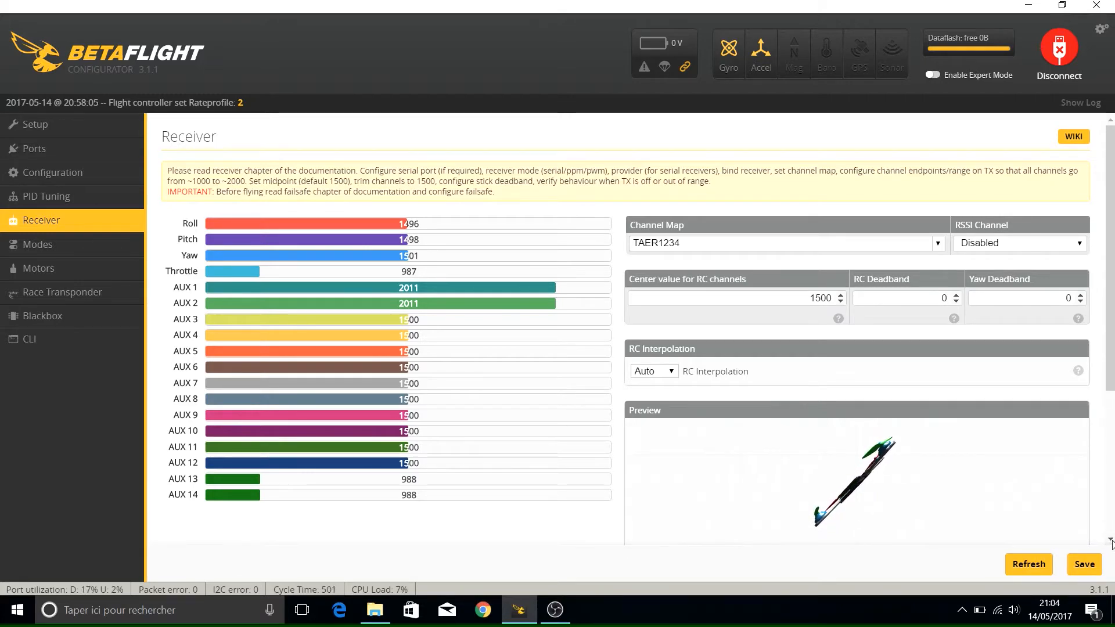
scroll(1111, 543, down, 4)
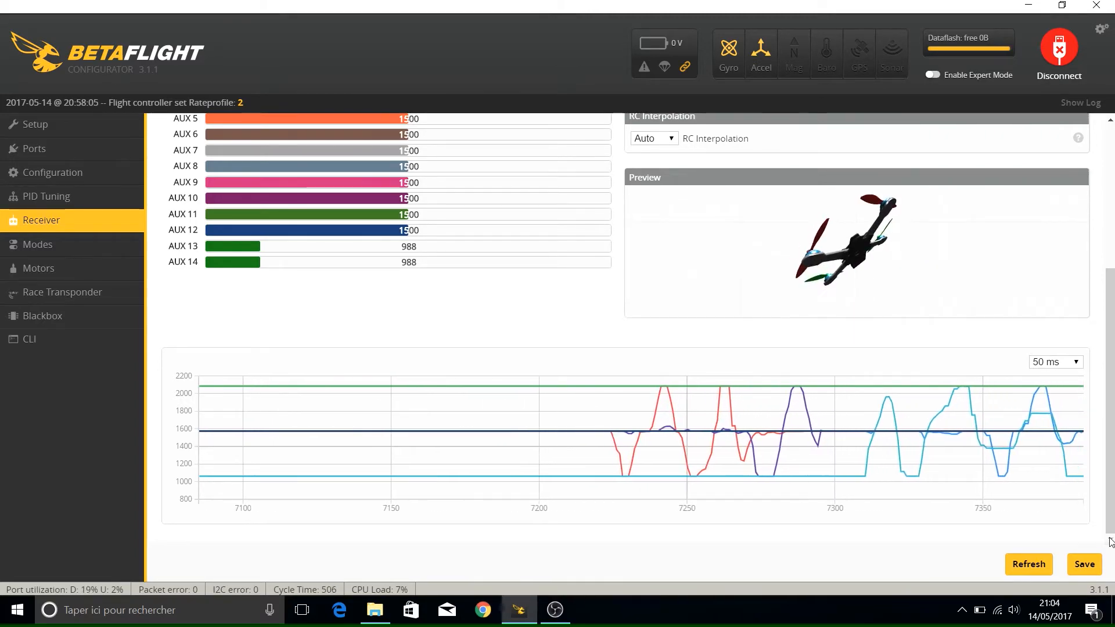
Step: Add a BEEPER mode range on channel AUX 3 and save the mode settings
click(35, 244)
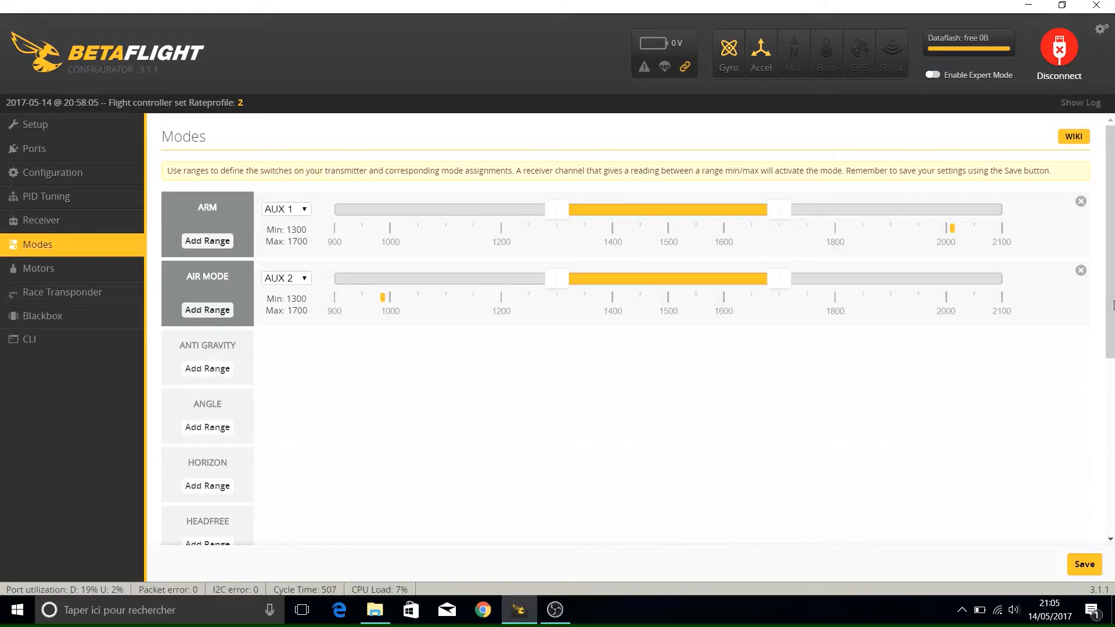
drag(1110, 340, 1113, 523)
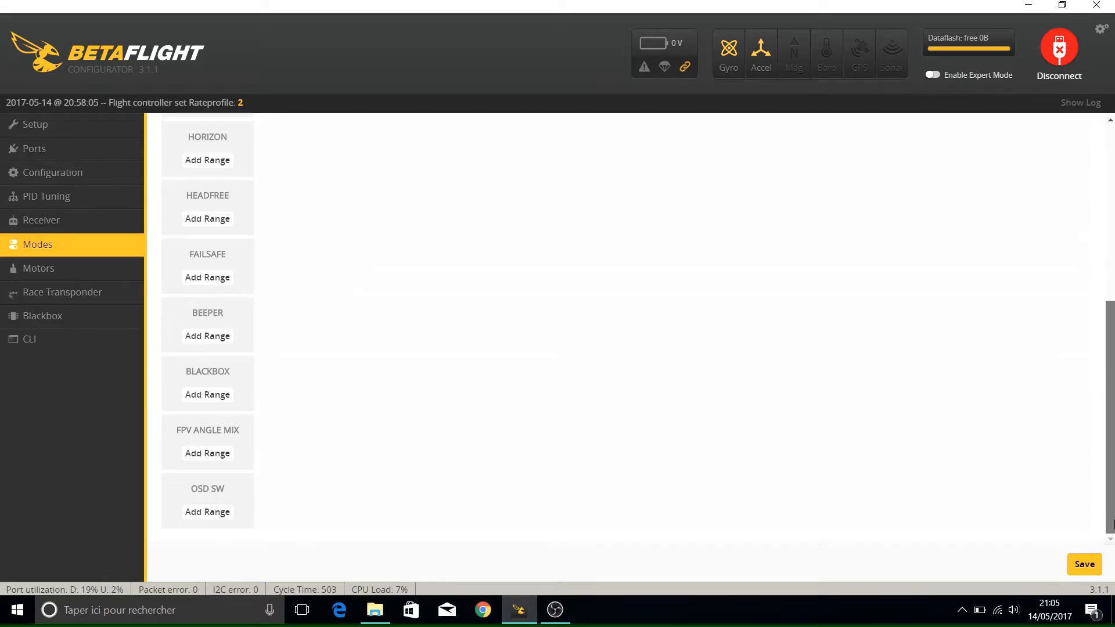
click(215, 342)
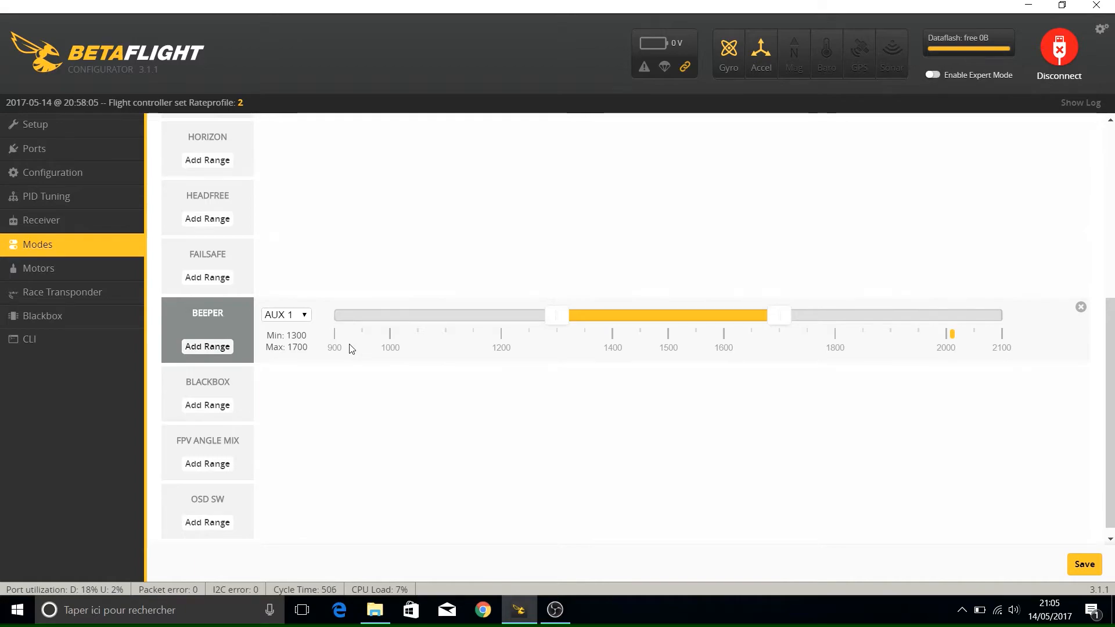
click(306, 320)
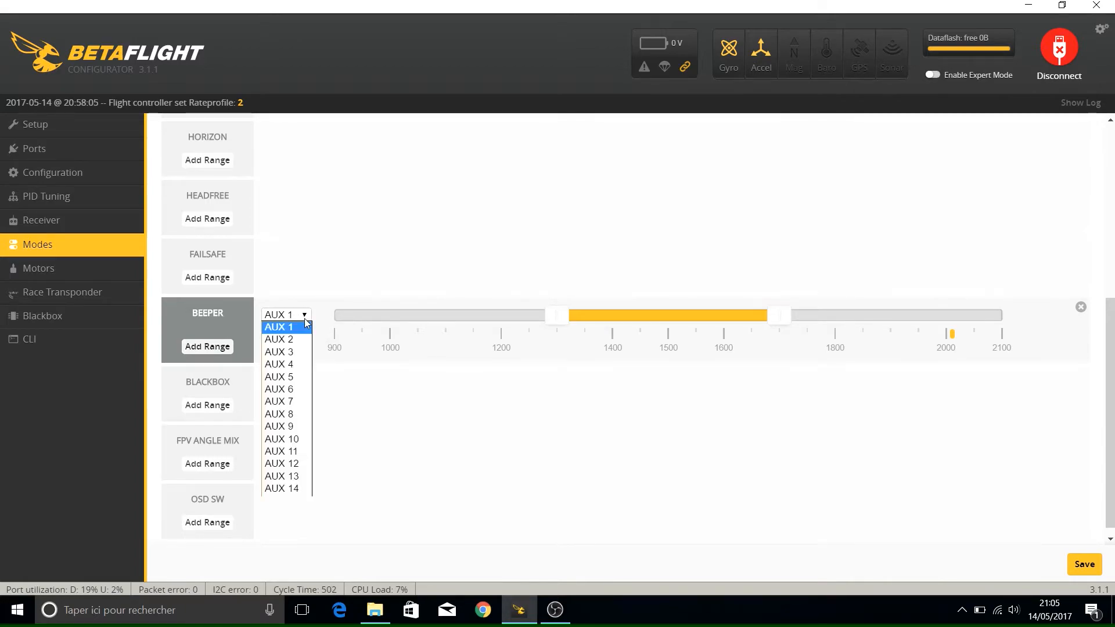
click(298, 354)
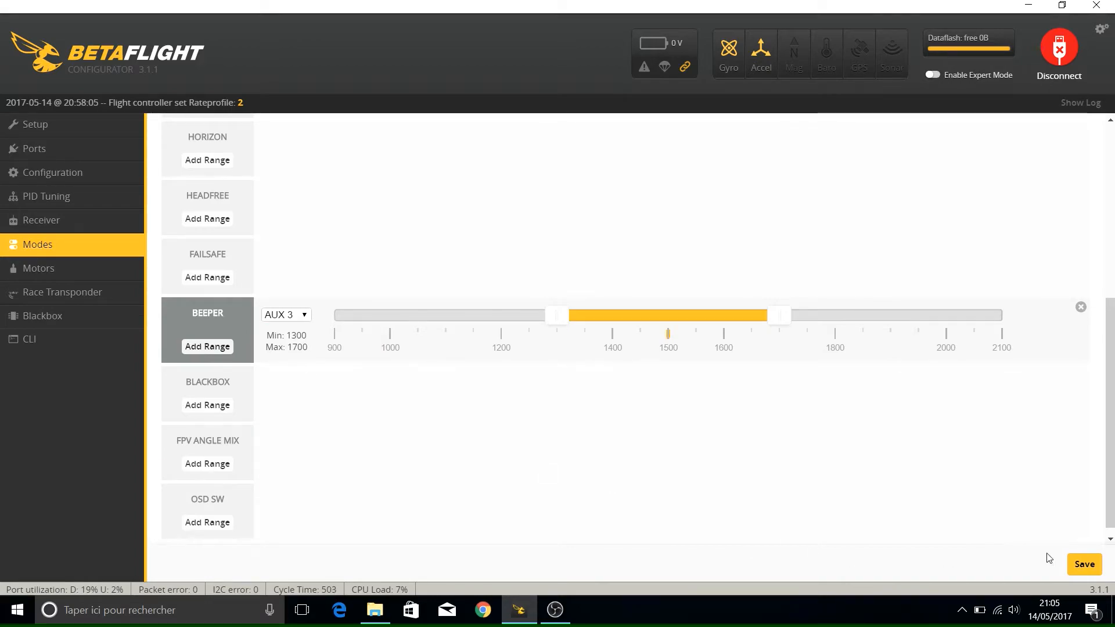
click(1084, 565)
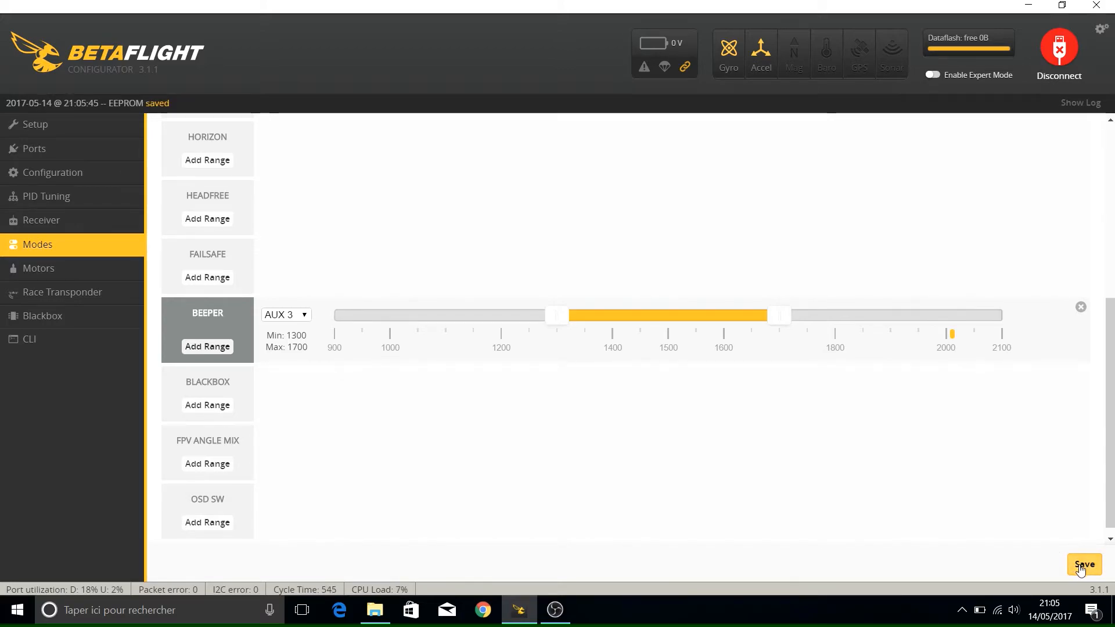
click(1085, 566)
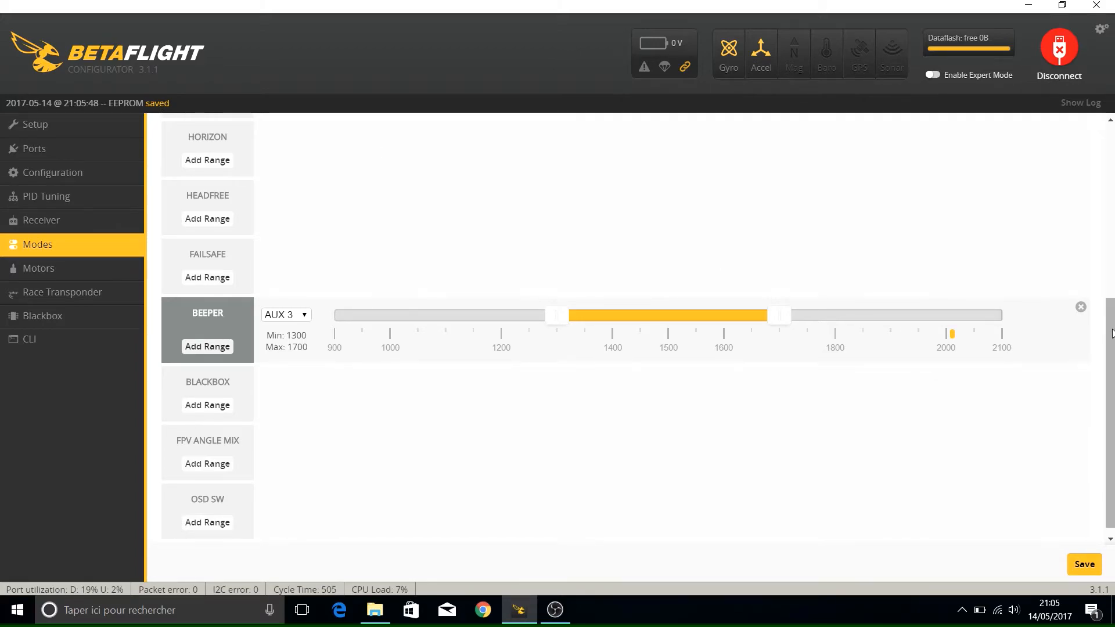
Step: Review the ARM and AIR MODE ranges and show the Configuration settings
drag(1113, 321, 1113, 161)
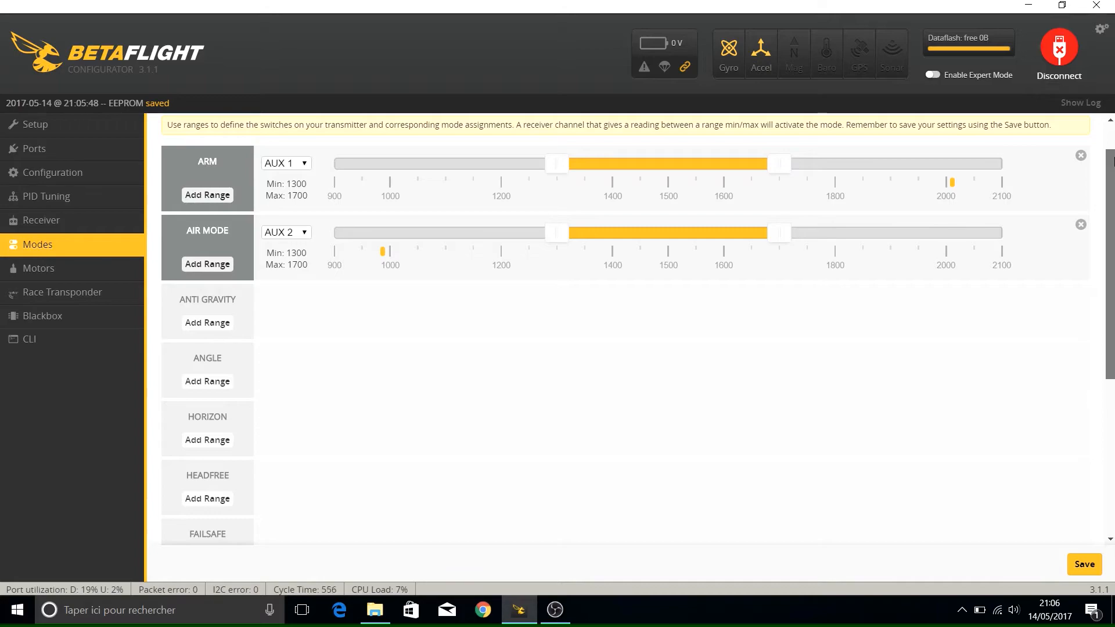
drag(1113, 161, 1111, 110)
click(115, 169)
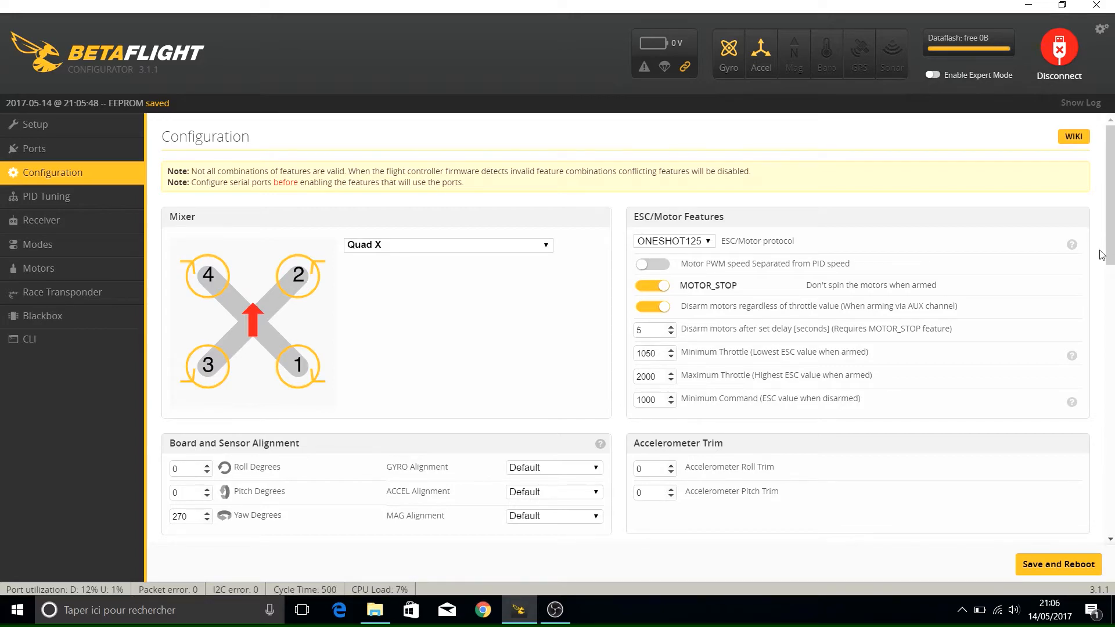
Step: Enable VBAT battery voltage monitoring in the Configuration settings and check the Battery Meter Type options
drag(1111, 251, 1113, 343)
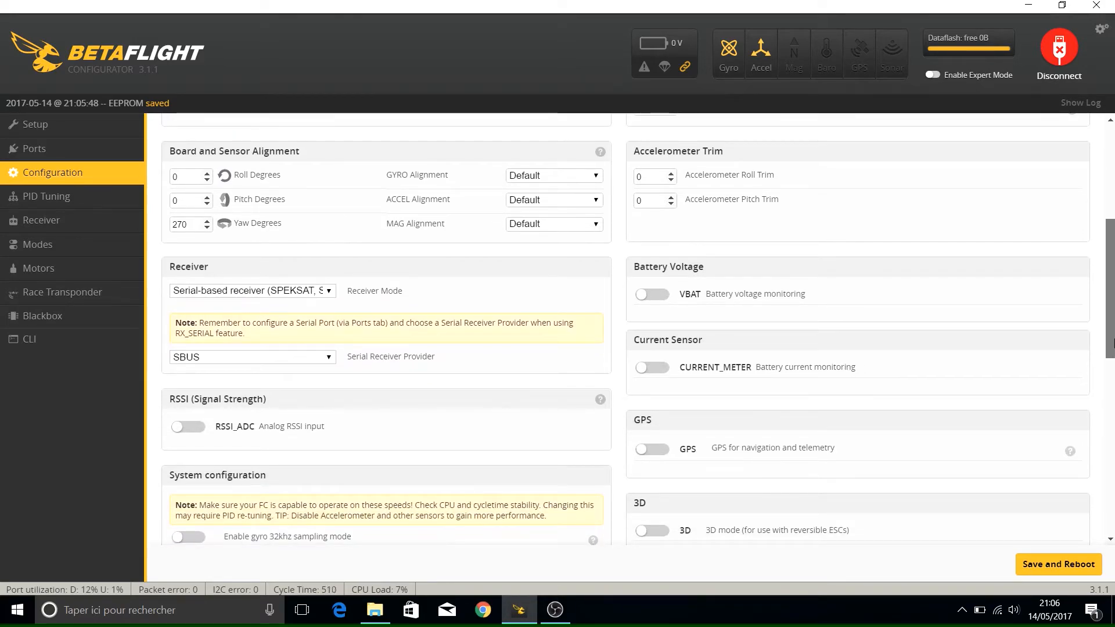
click(656, 295)
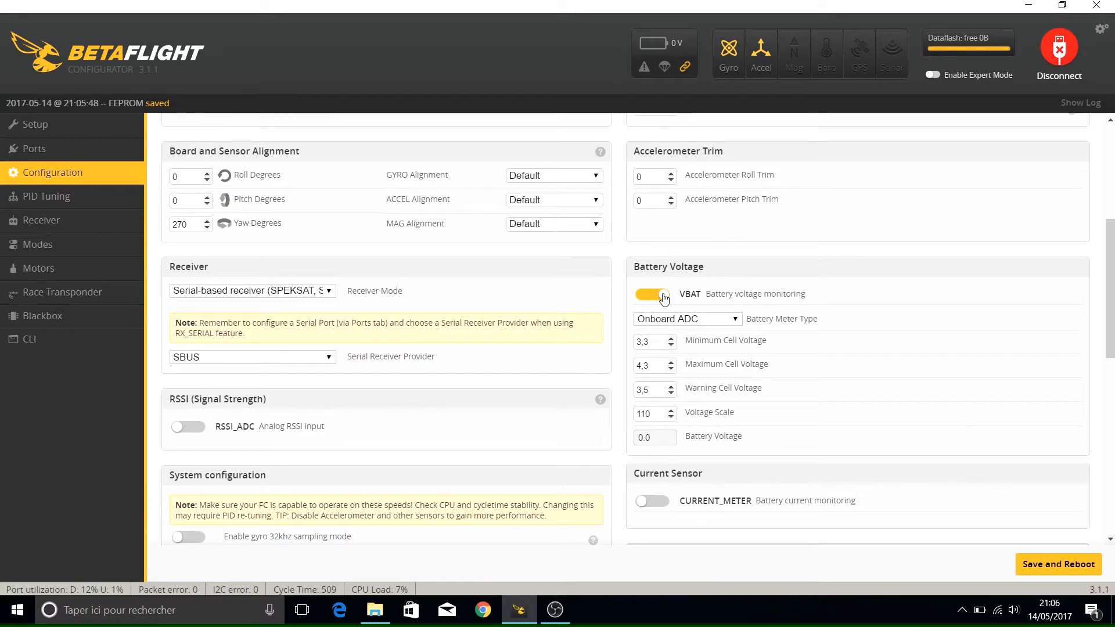
click(735, 320)
click(732, 320)
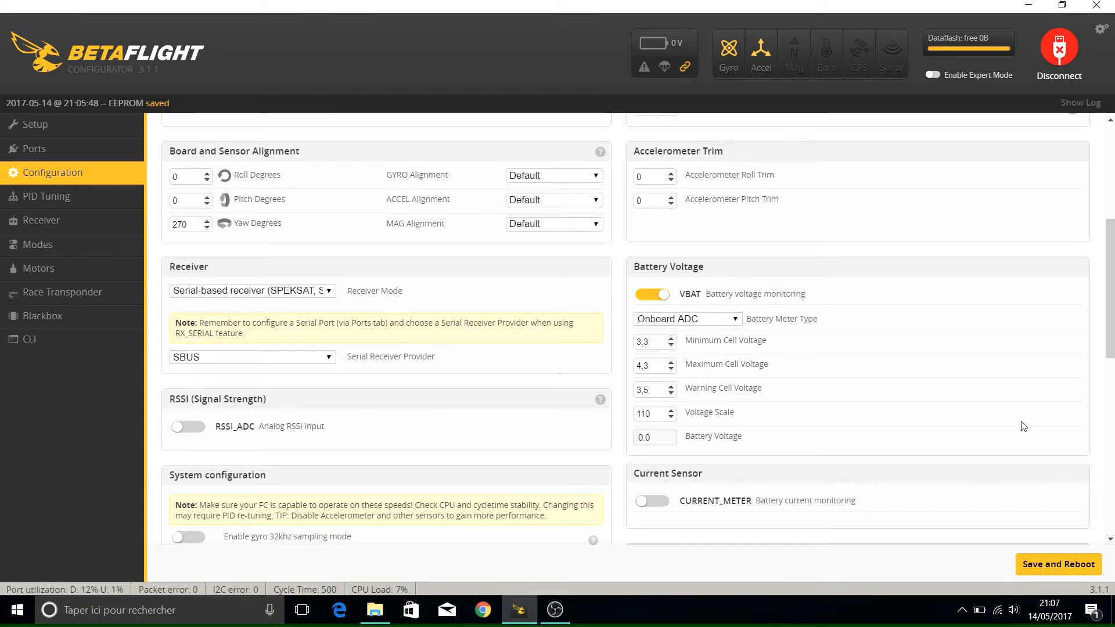
Step: Examine the System configuration, Current Sensor, GPS, 3D, Misc and Other Features sections of the Configuration settings
scroll(1023, 426, down, 5)
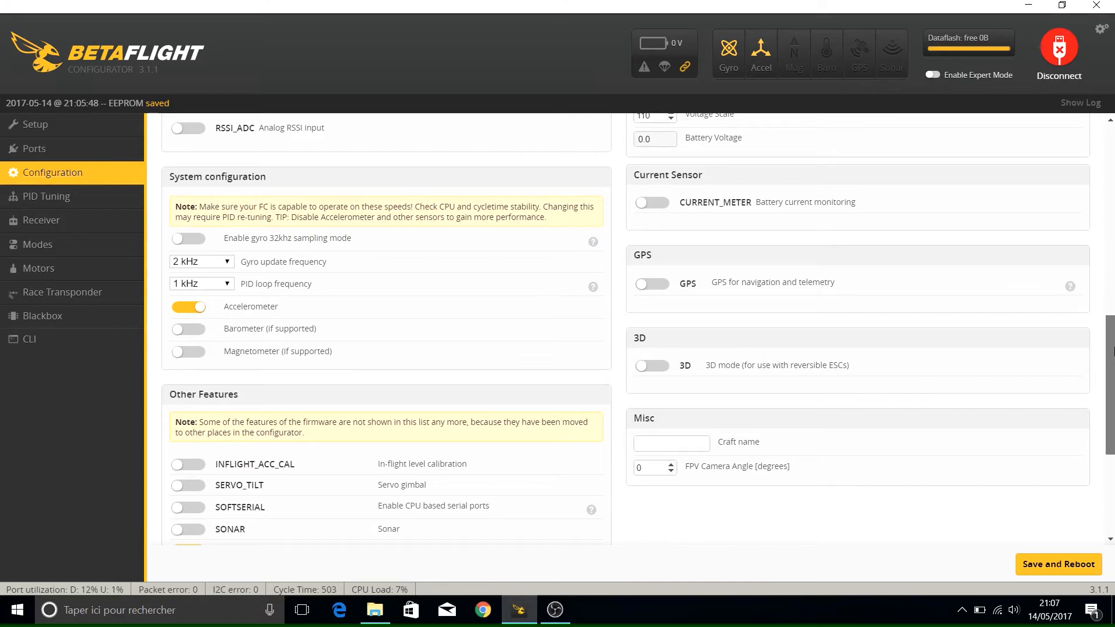
drag(1113, 351, 1113, 392)
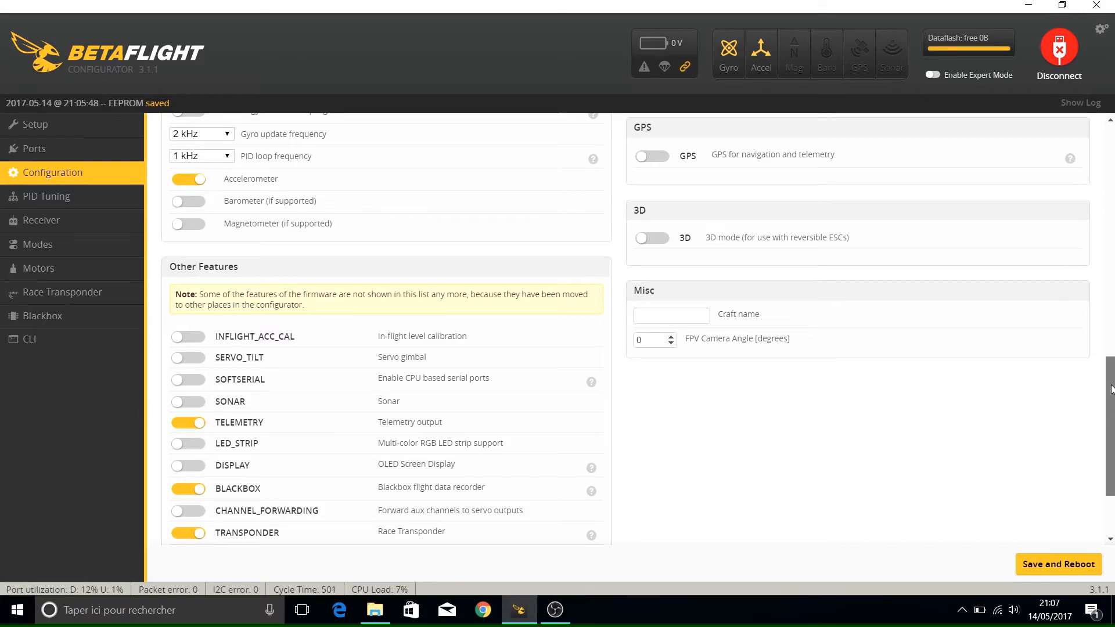
scroll(1111, 400, down, 2)
scroll(1113, 425, up, 3)
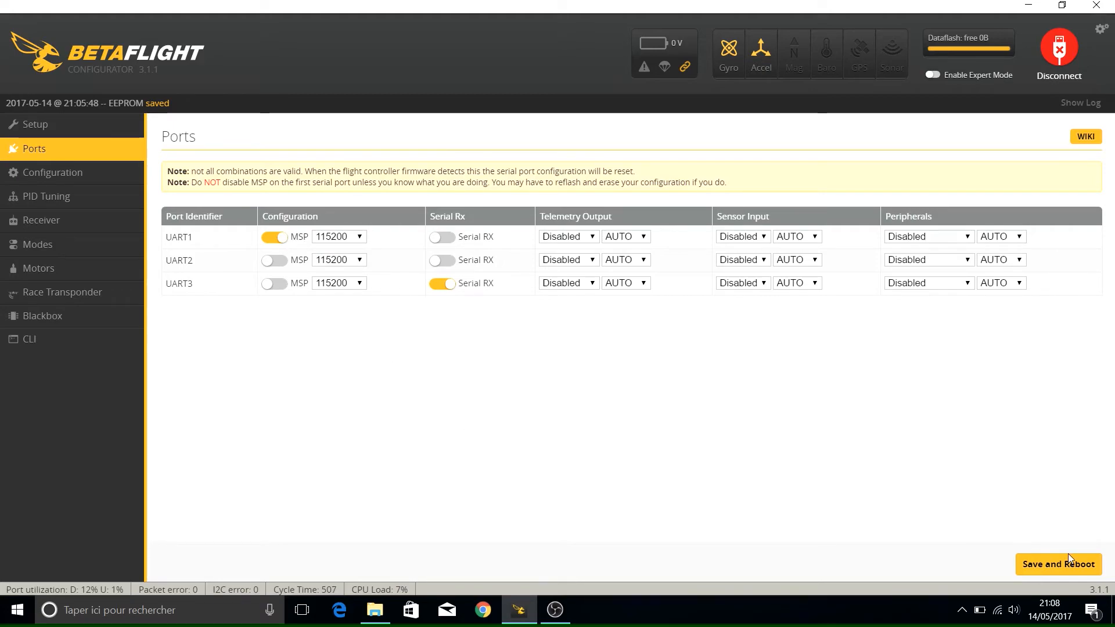
Step: Return from the Ports settings to the Configuration settings and look through their sections
click(41, 174)
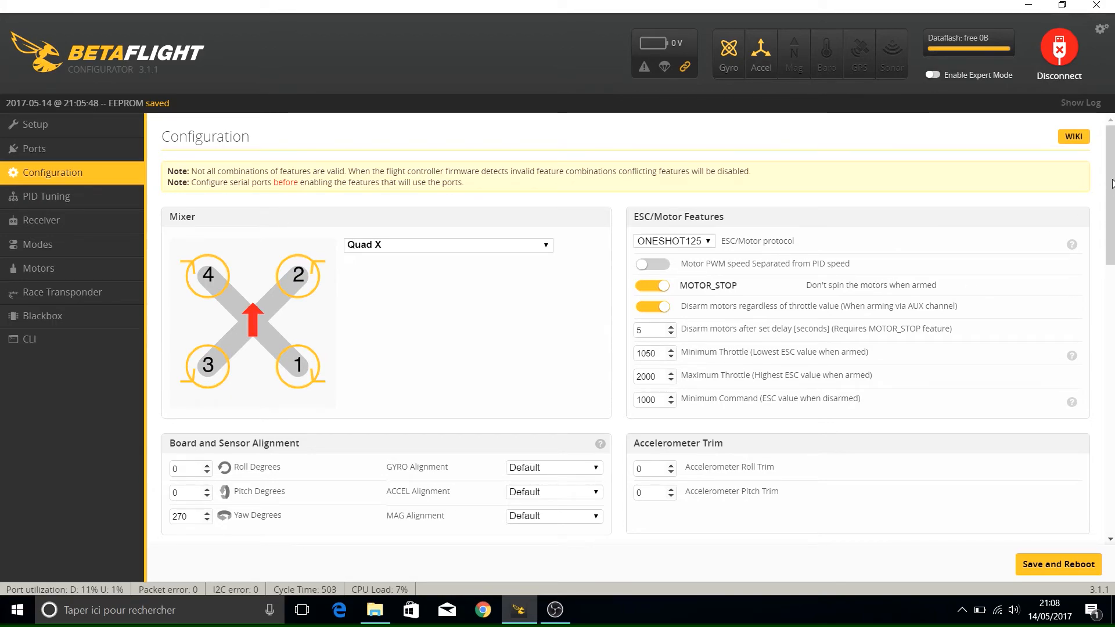
scroll(1109, 210, down, 1)
scroll(1109, 210, down, 2)
Step: Show the PID Tuning, Receiver, Modes, Motors and Race Transponder pages one after another
click(41, 196)
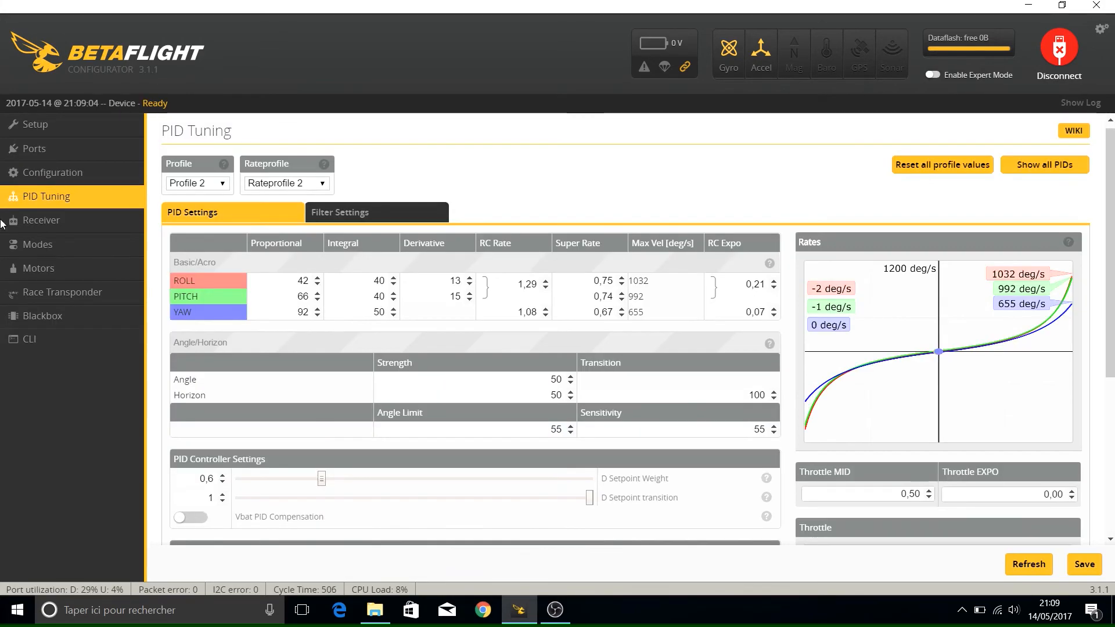
click(21, 218)
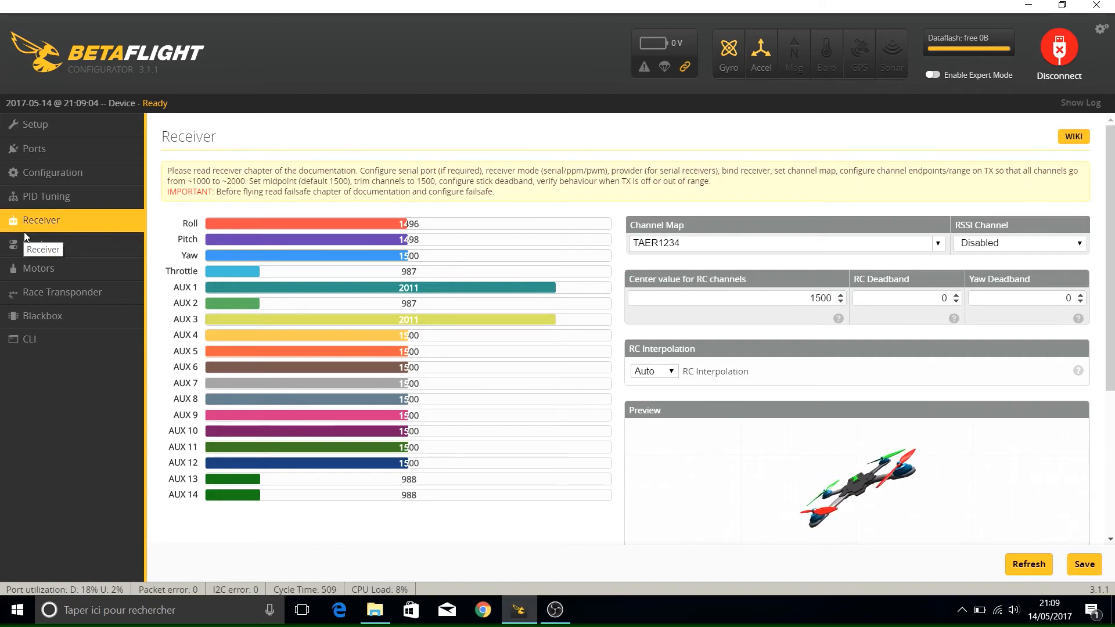
click(66, 248)
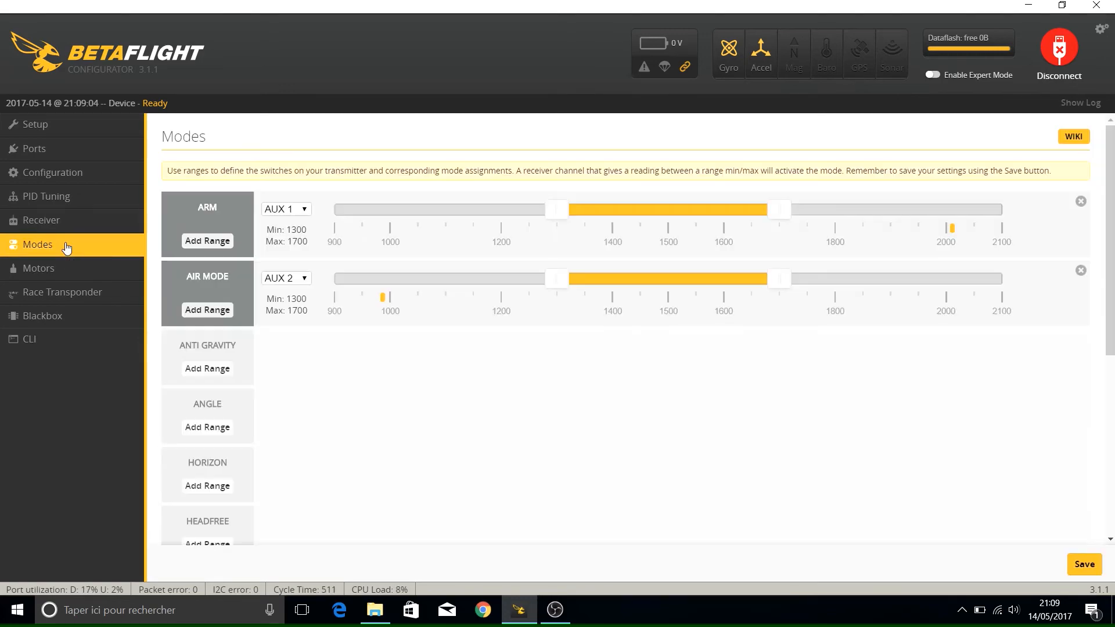
click(83, 267)
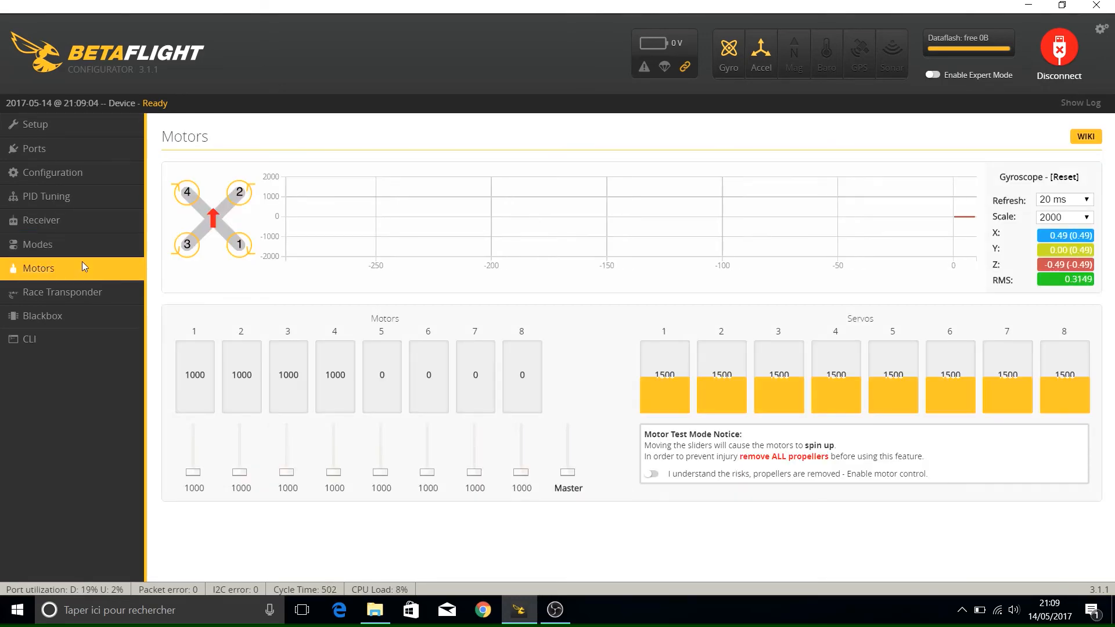
click(68, 294)
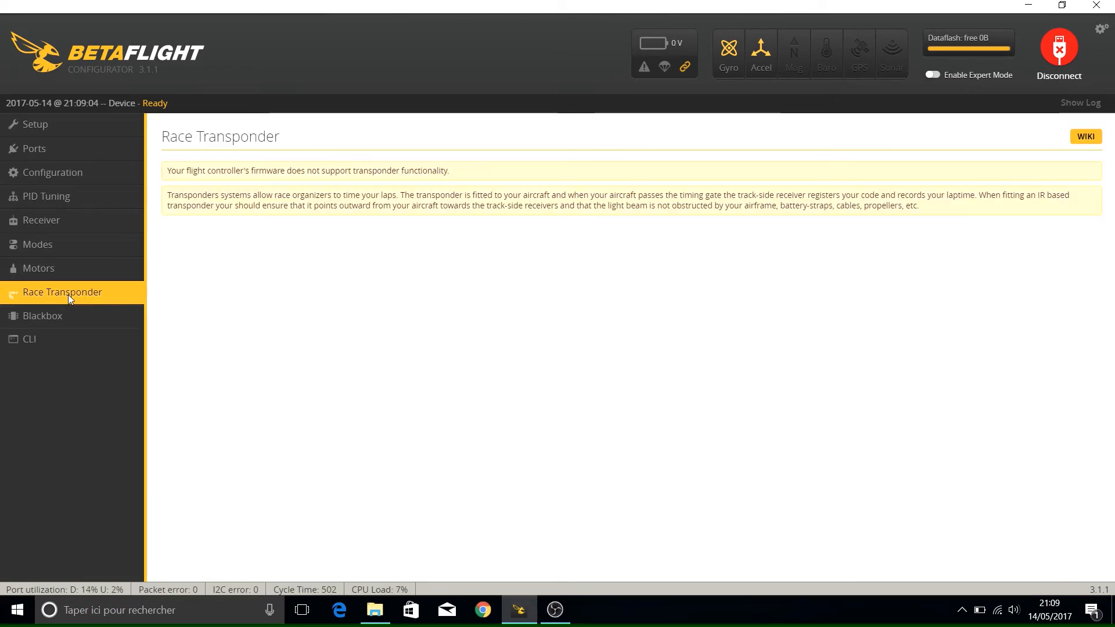
Step: Revisit the Receiver and Modes pages and examine the motor sliders and Master slider on the Motors page
click(61, 220)
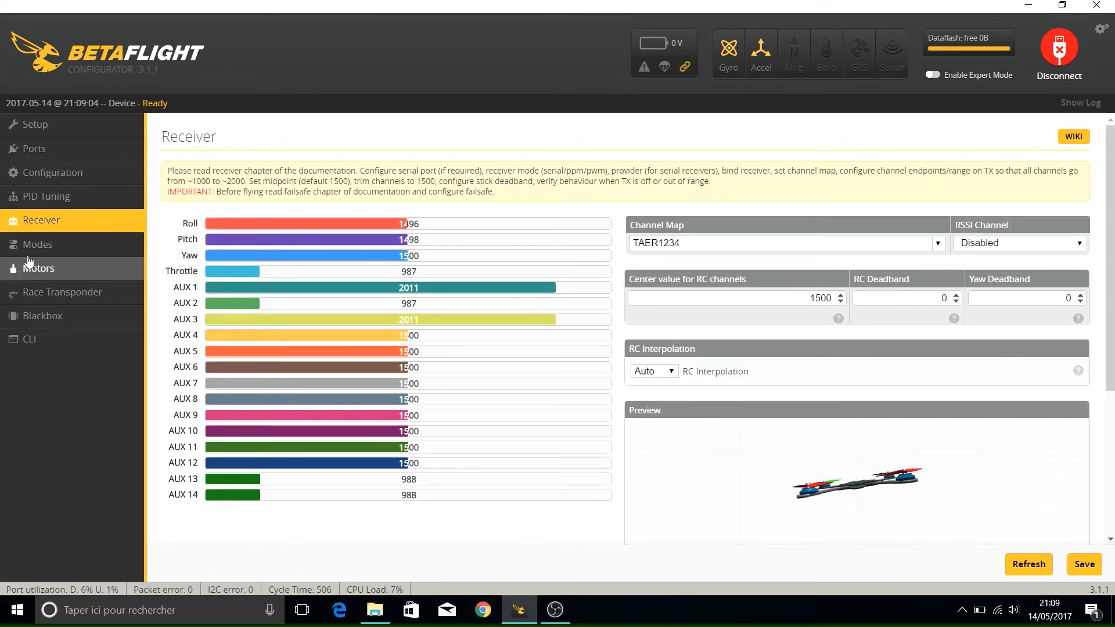
click(29, 246)
click(29, 269)
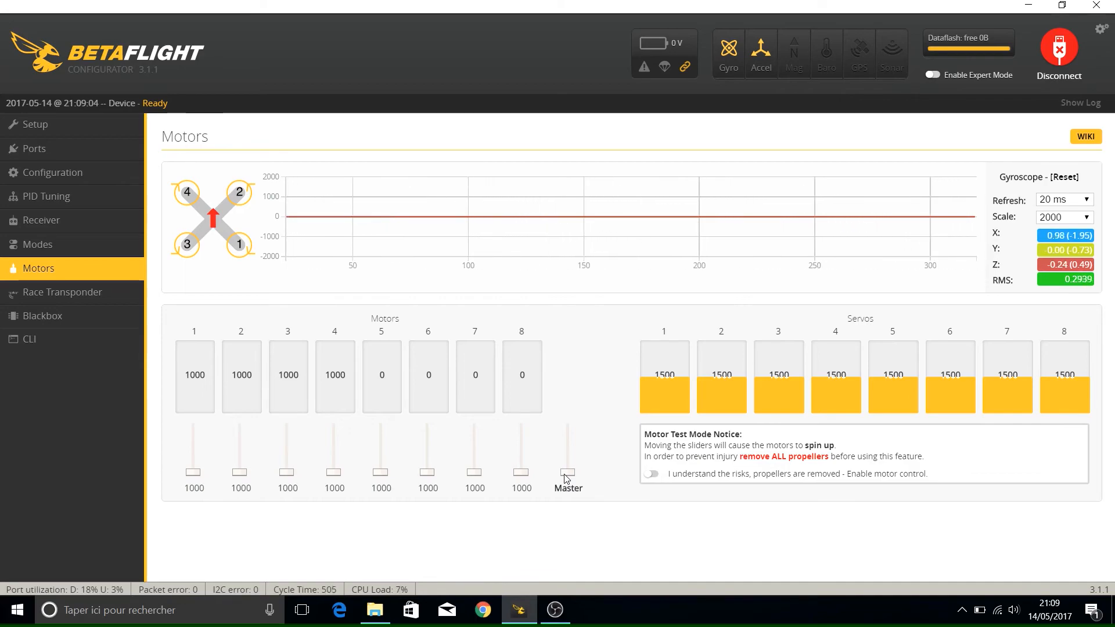
Step: Show the Setup page and check the motor numbering in the Quad X mixer diagram of the Configuration settings
click(55, 127)
click(55, 152)
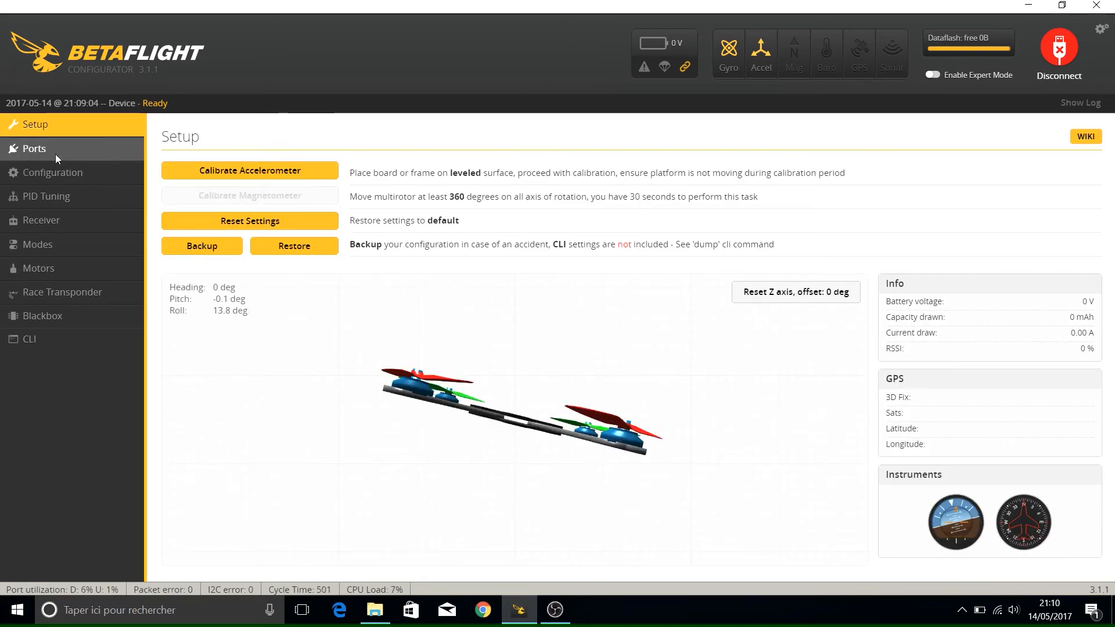
click(10, 174)
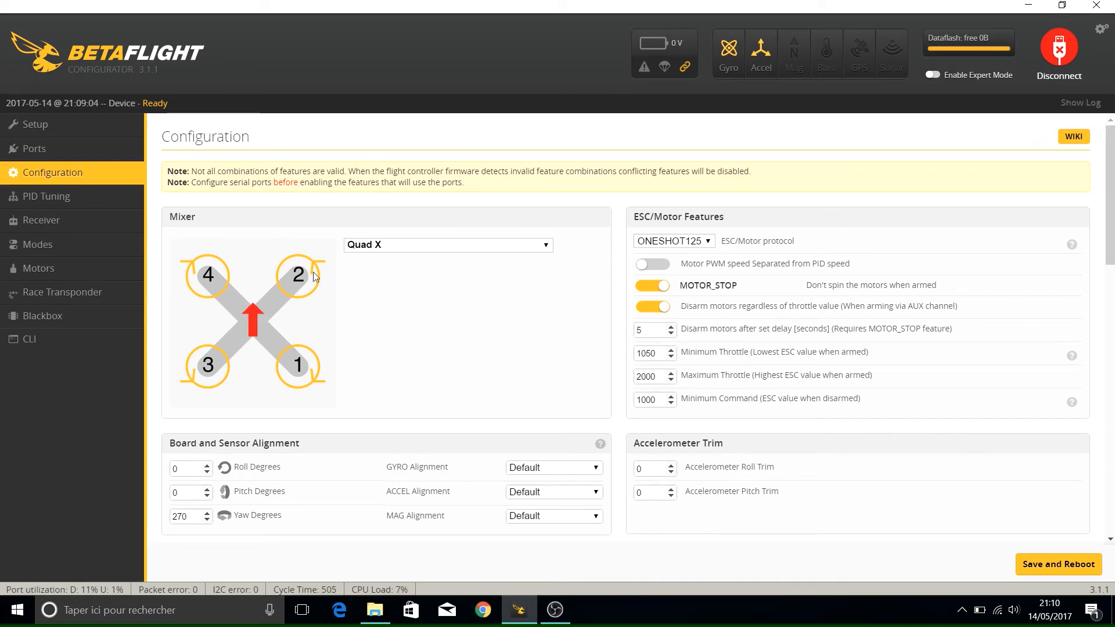
Step: Enable motor control on the Motors page and try the Master slider for all motors
click(29, 266)
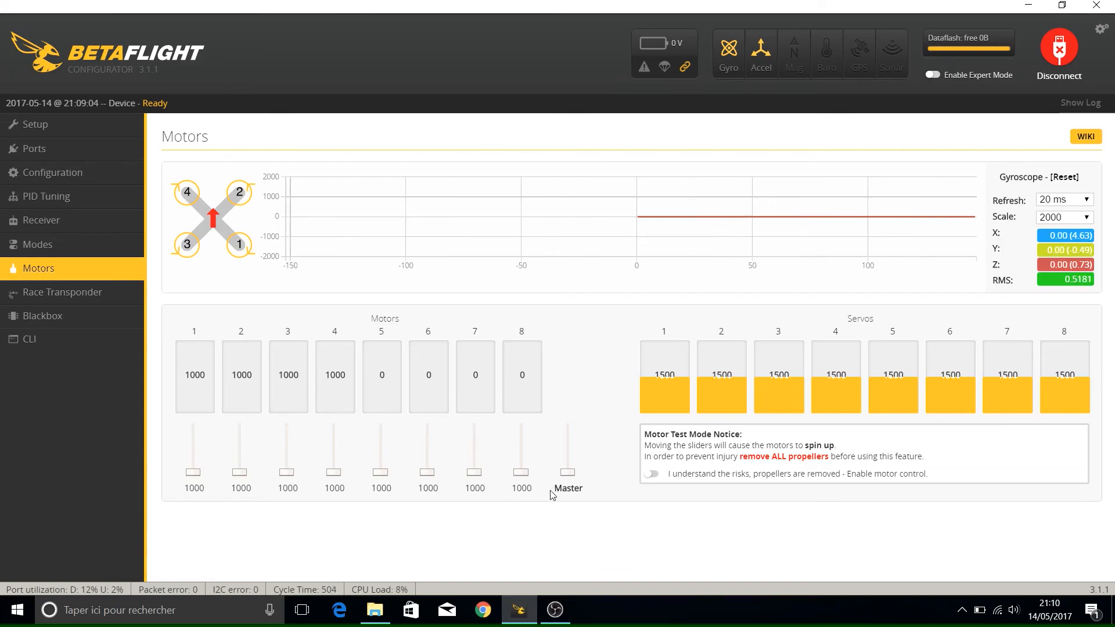
click(651, 473)
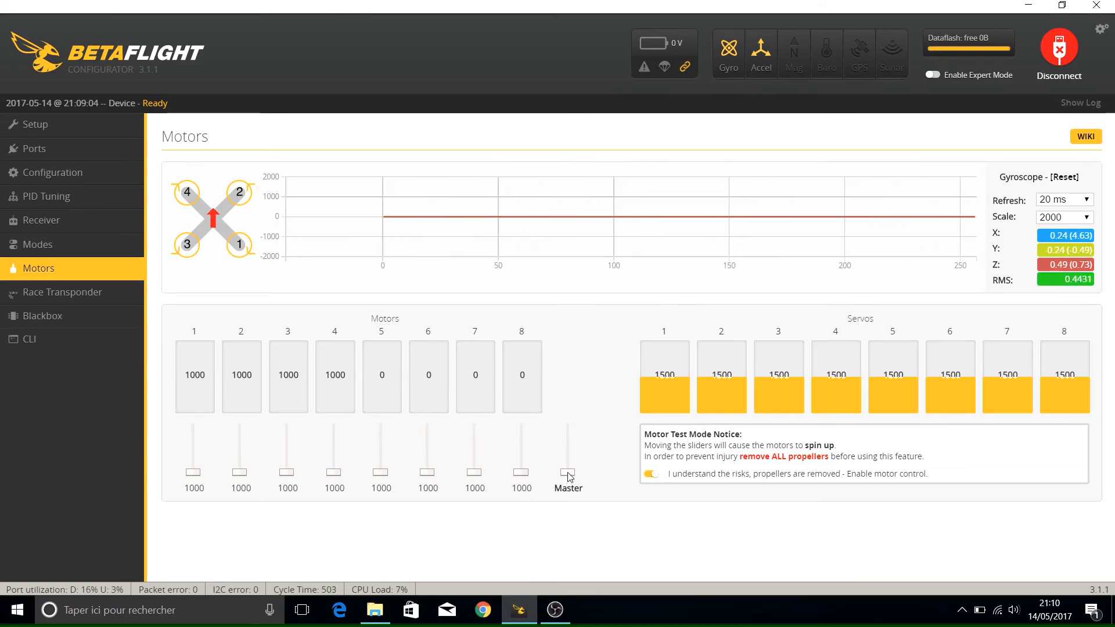
mouse_move(568, 473)
mouse_down()
mouse_move(568, 488)
mouse_move(562, 467)
mouse_move(558, 483)
mouse_up()
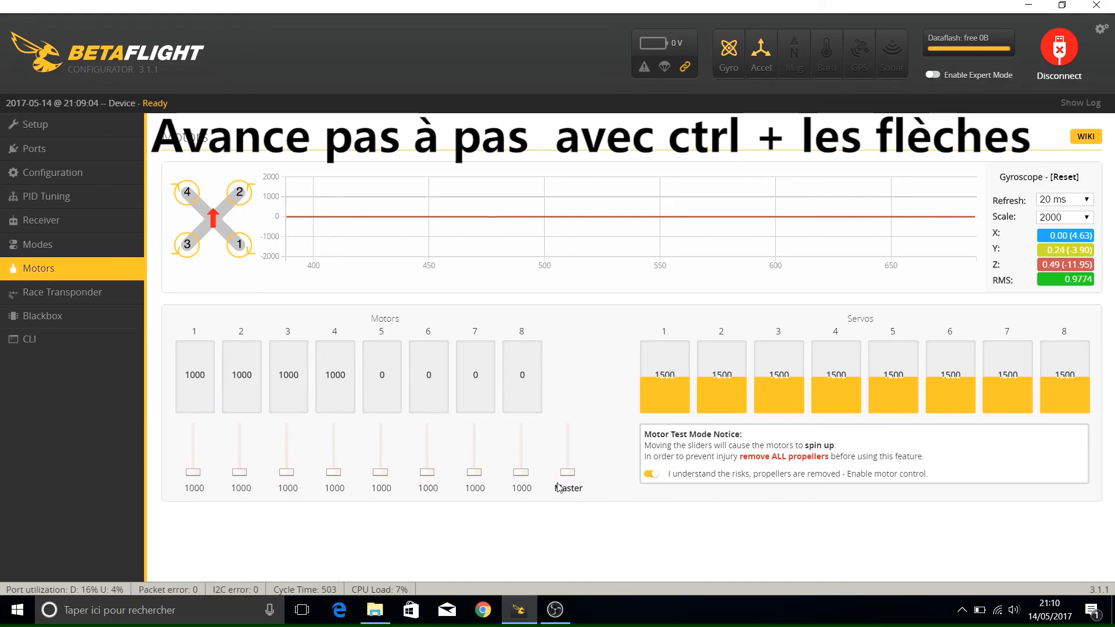